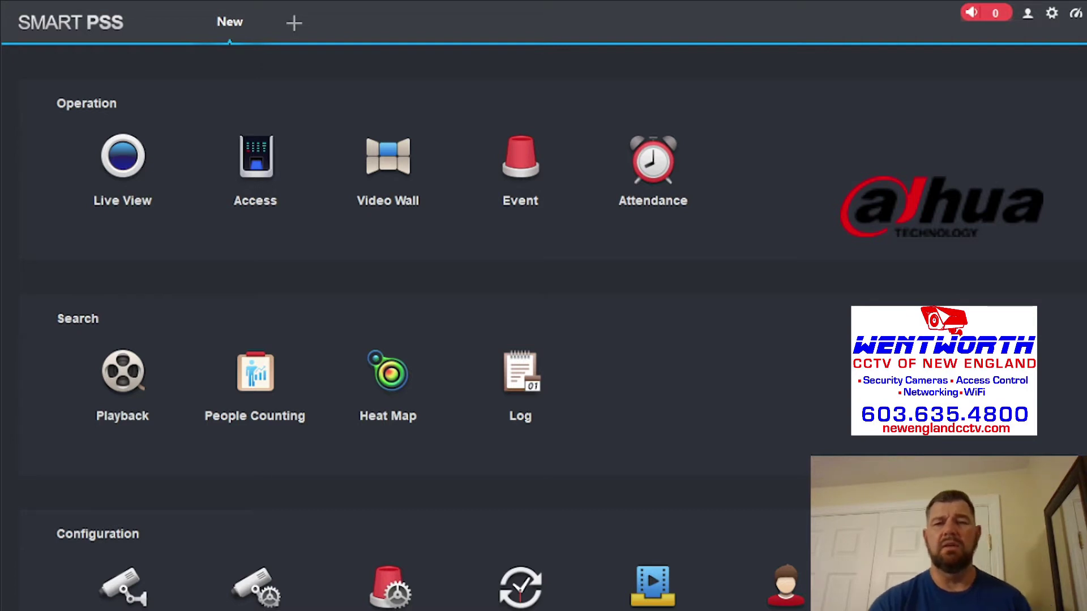
- Open Device CFG and select the recorder listed under Default Group
{"action": "scroll", "coordinate": [396, 317], "scroll_direction": "down", "scroll_amount": 1}
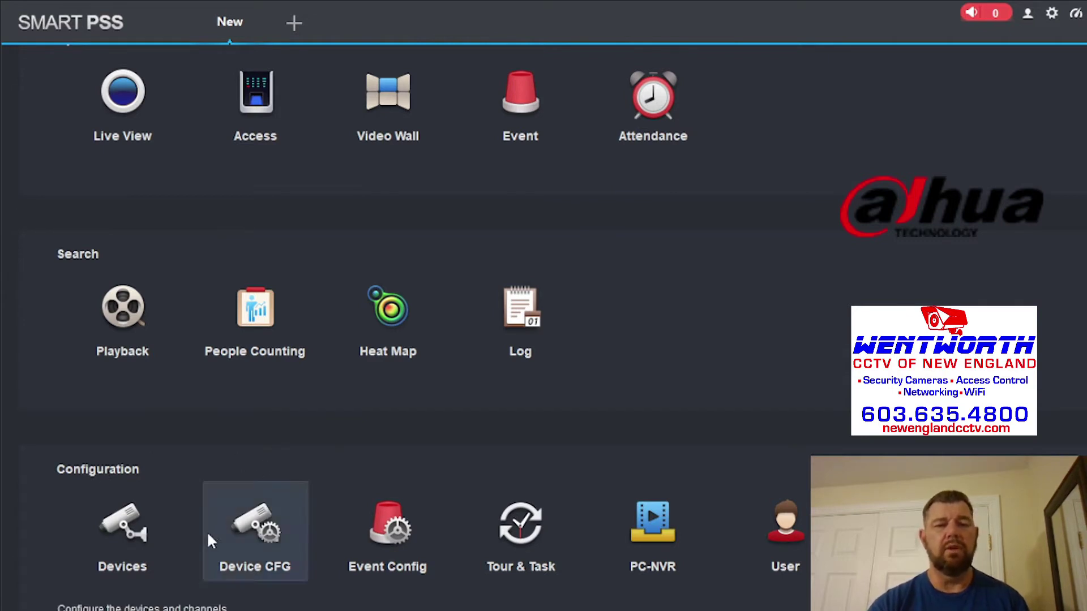
{"action": "left_click", "coordinate": [271, 528]}
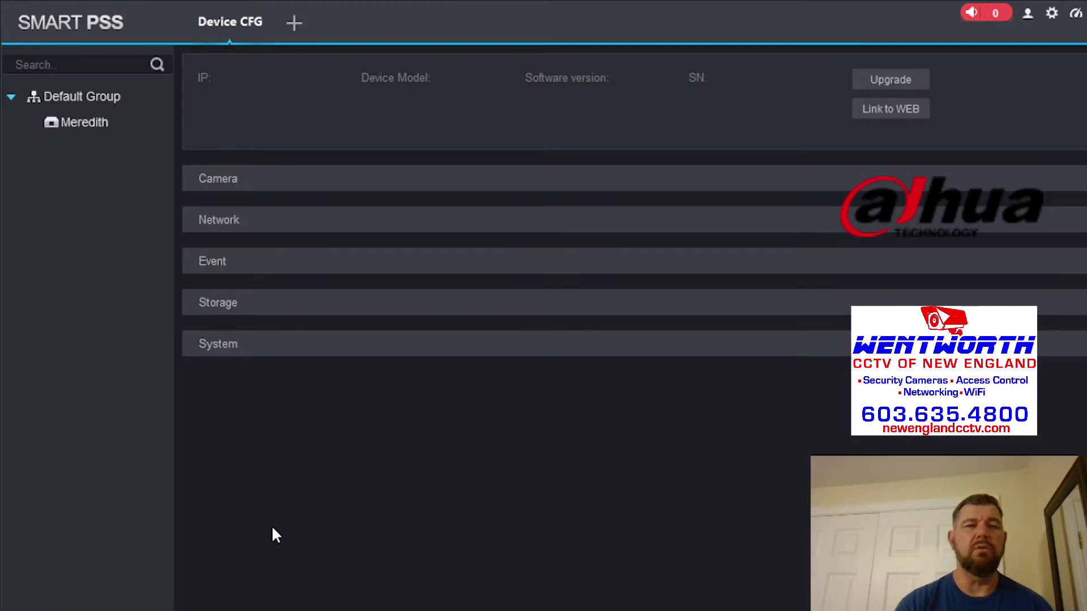
{"action": "left_click", "coordinate": [79, 127]}
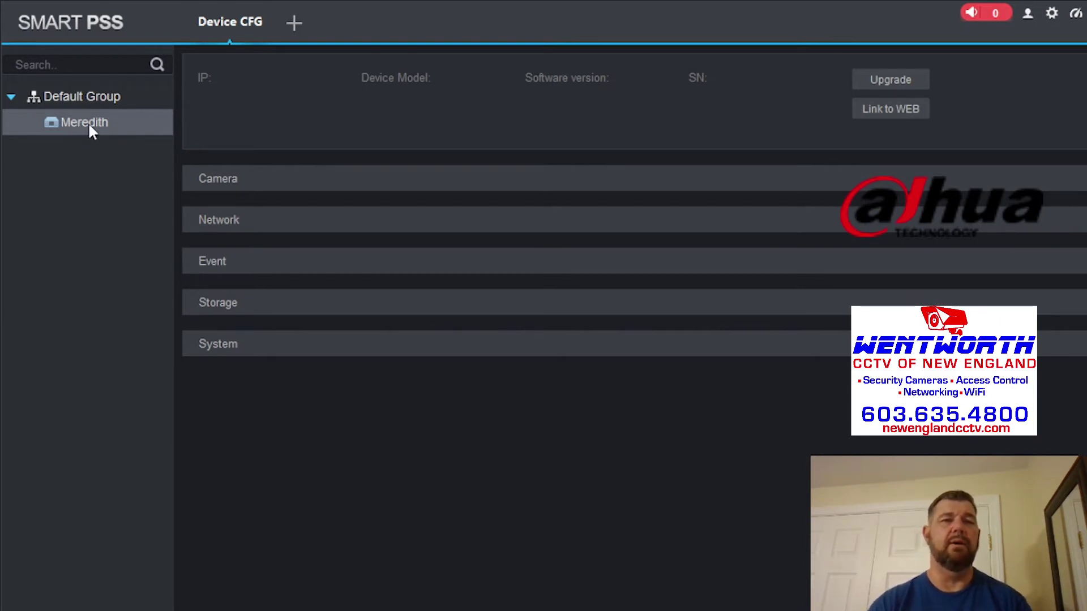
- Load the R2-16CHNVR4T recorder's details (firmware V4.001.16FU000.0) and launch its web interface
{"action": "double_click", "coordinate": [88, 122]}
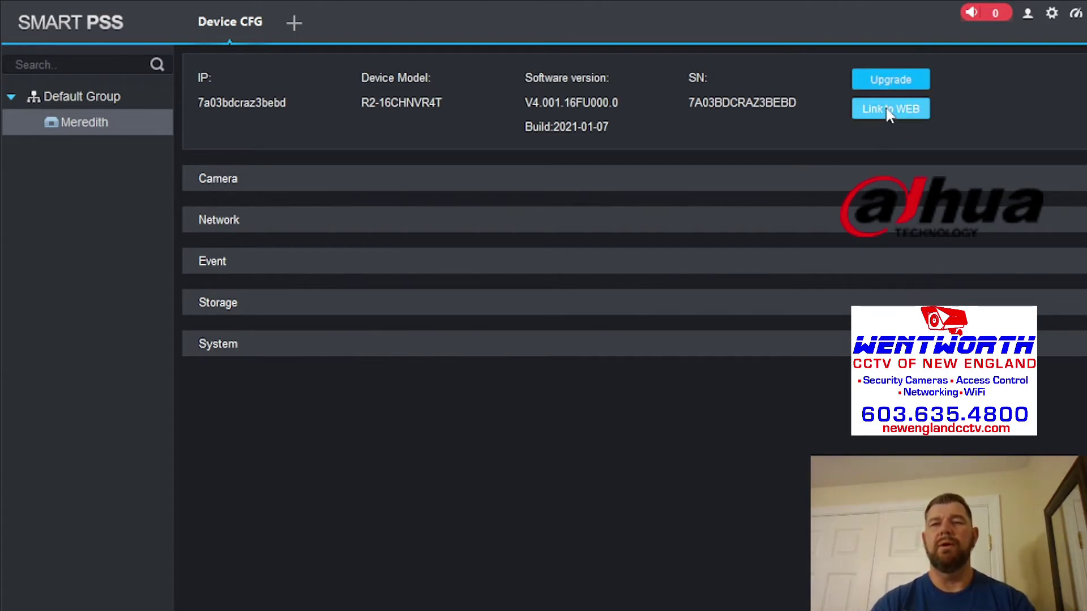
{"action": "left_click", "coordinate": [886, 109]}
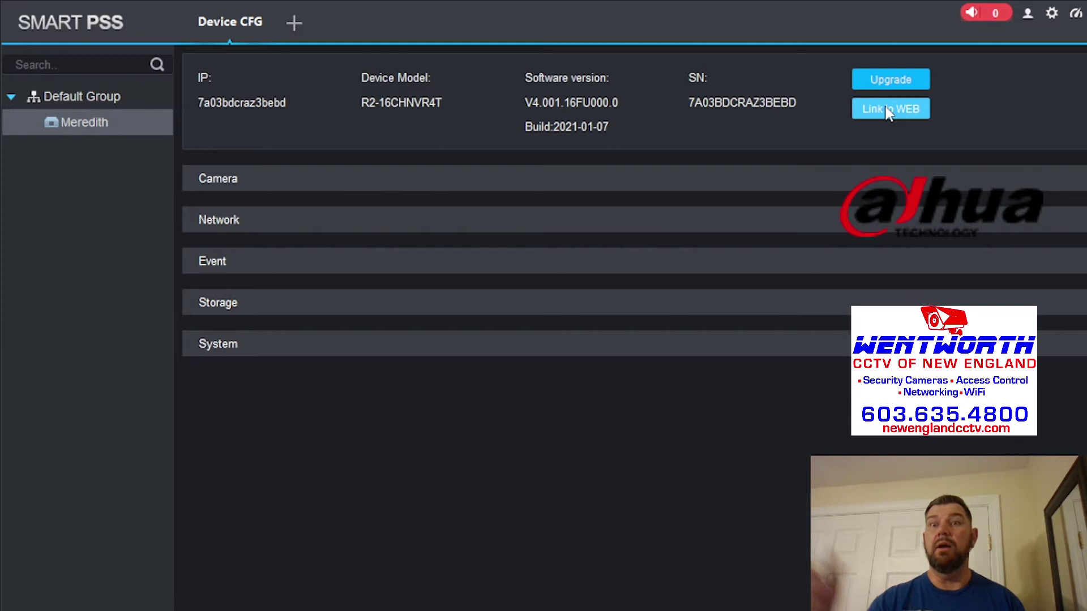
- Sign in to the NVR web page as admin, save the password in Edge, and reload
{"action": "left_click", "coordinate": [887, 111]}
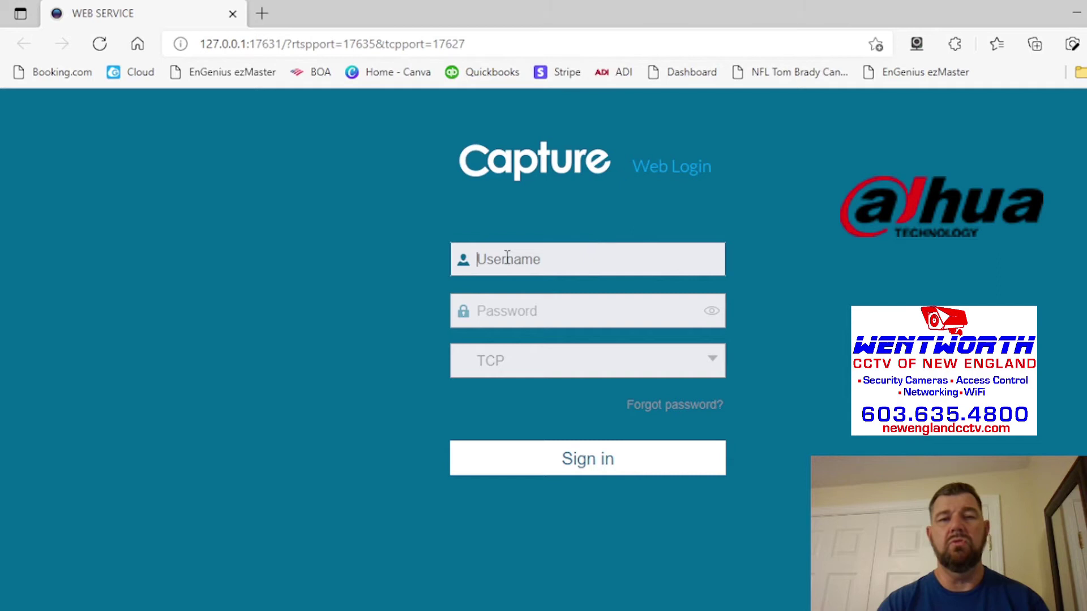
{"action": "type", "text": "admin"}
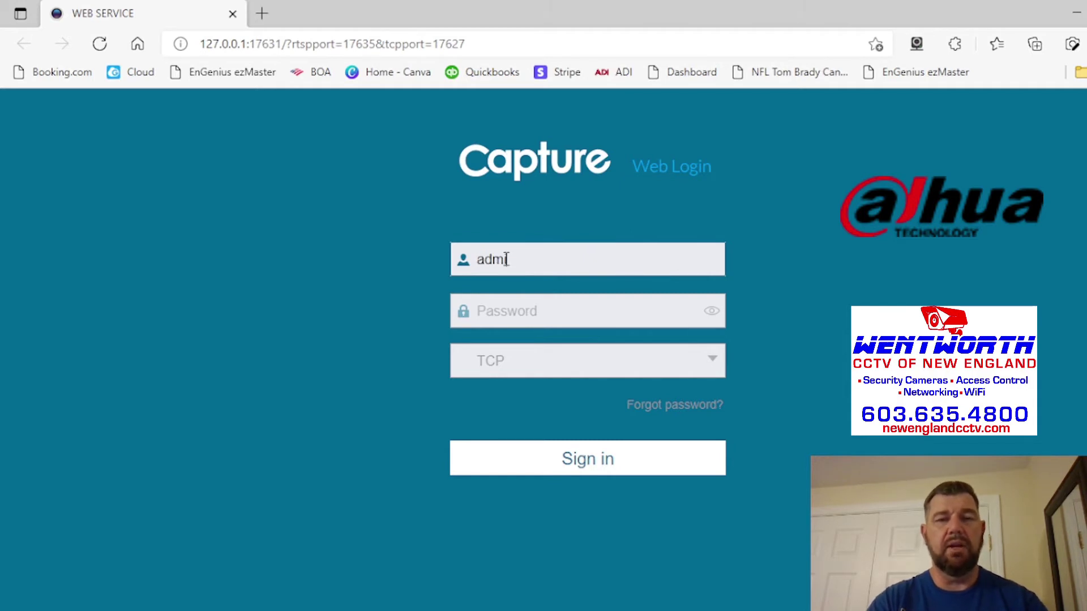
{"action": "key", "text": "Tab"}
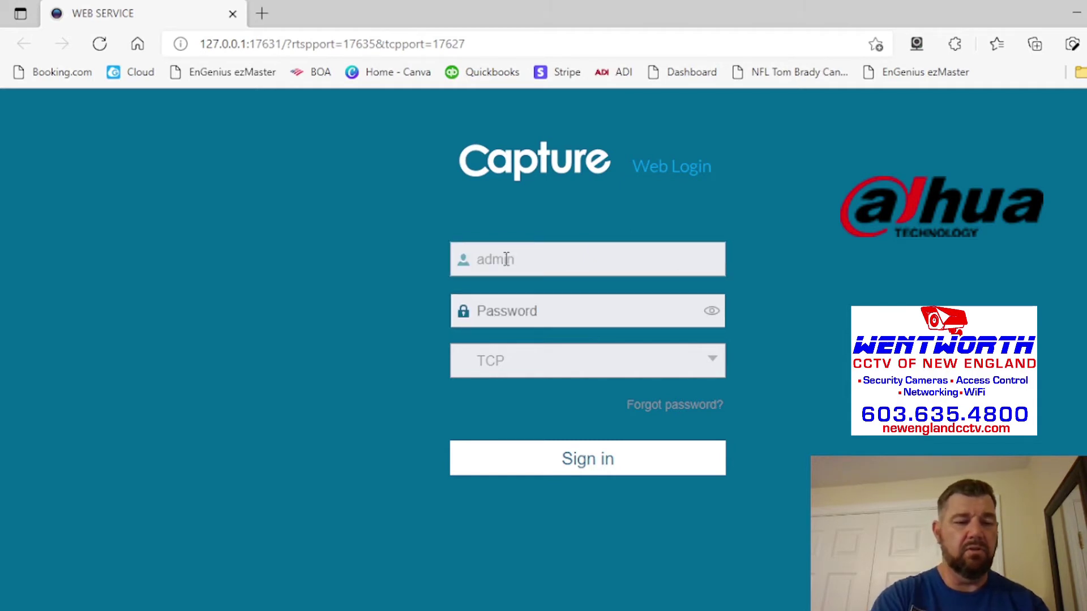
{"action": "type", "text": "********"}
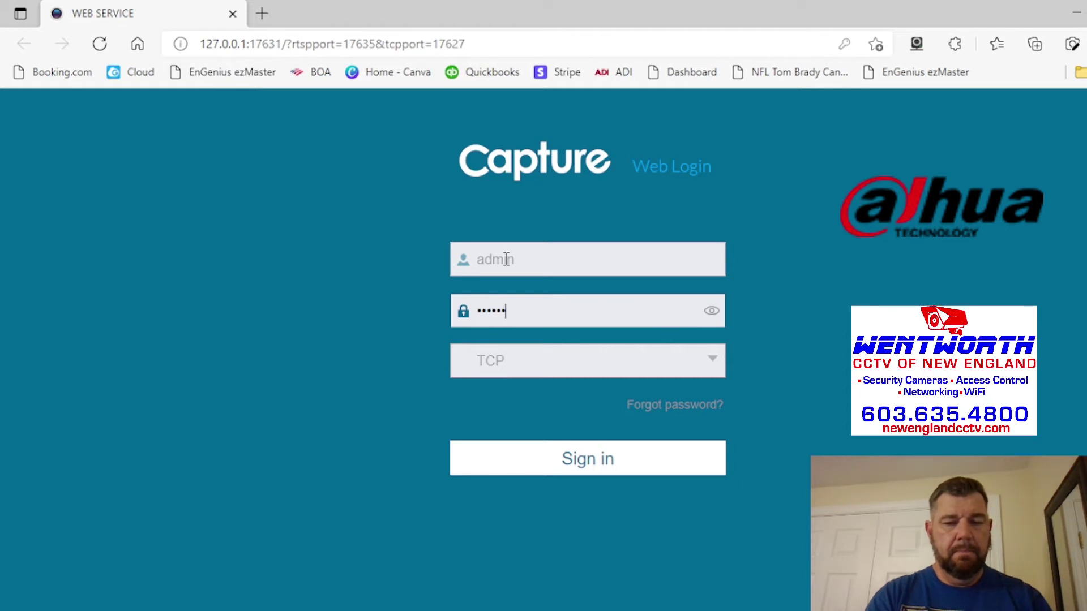
{"action": "left_click", "coordinate": [542, 460]}
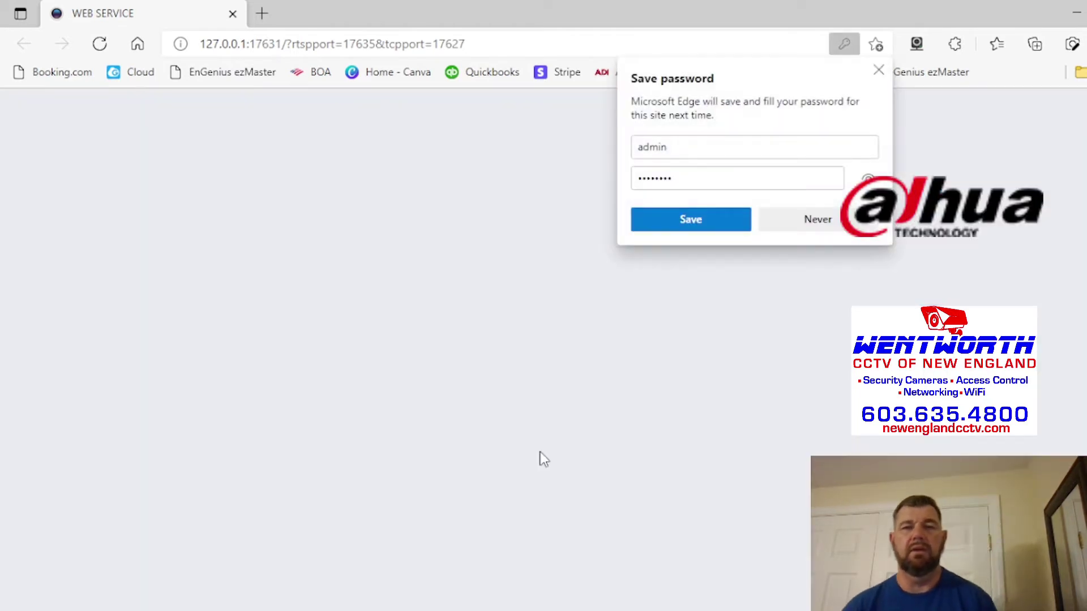
{"action": "left_click", "coordinate": [689, 221]}
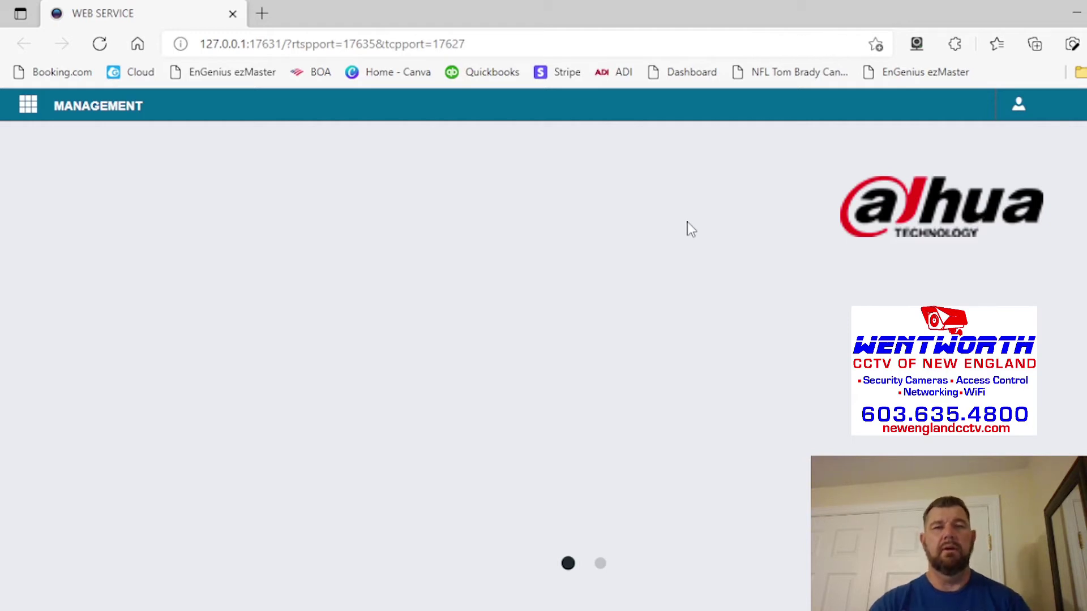
{"action": "left_click", "coordinate": [99, 47]}
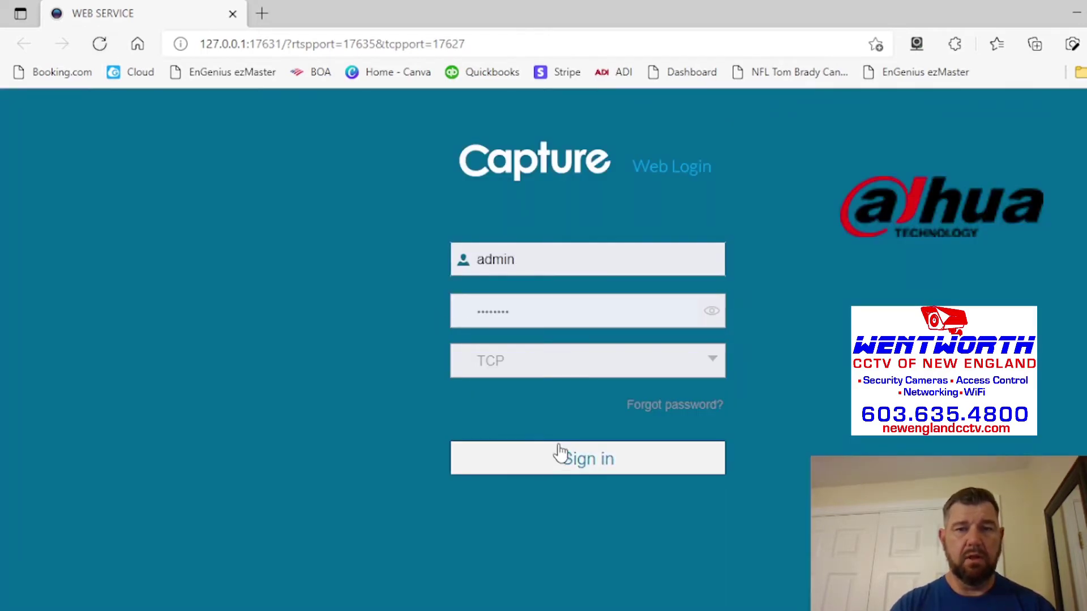
- Sign in with the saved credentials and open the MAINTAIN page's Log section
{"action": "left_click", "coordinate": [561, 455]}
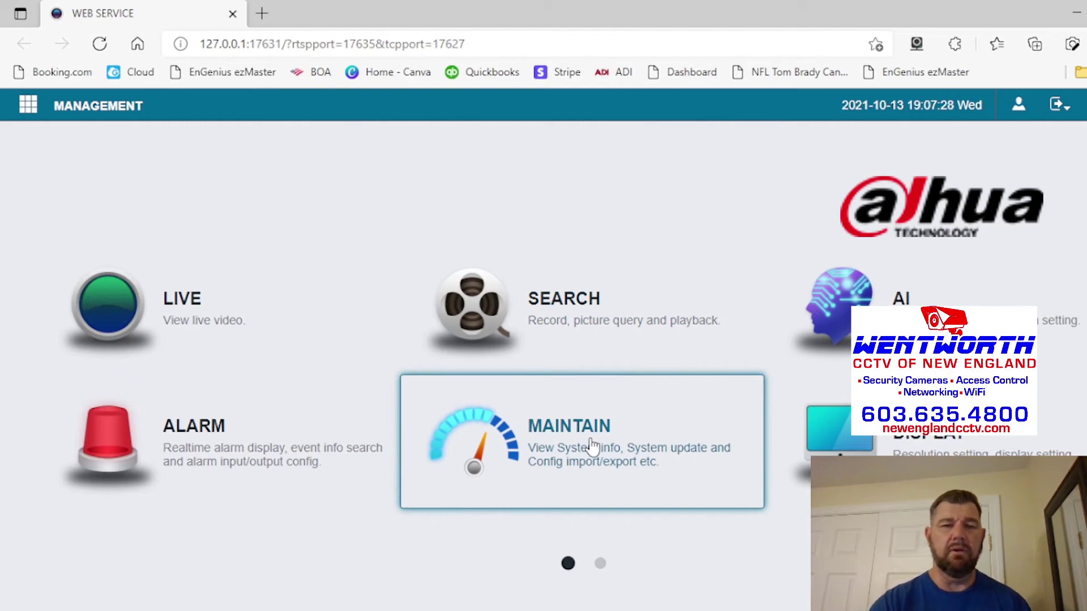
{"action": "left_click", "coordinate": [591, 447]}
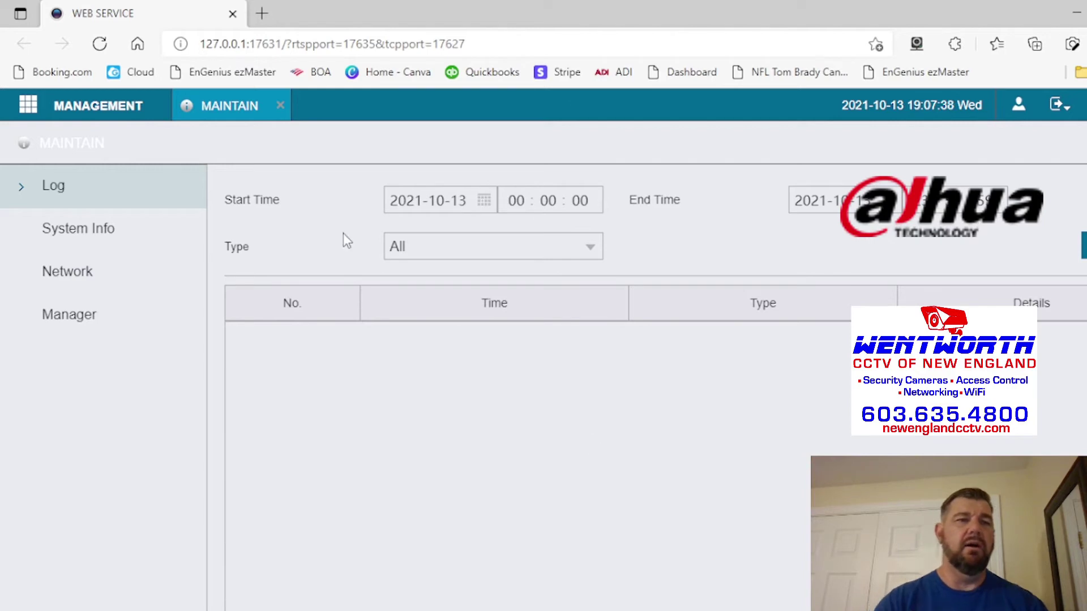
- Open Storage > Disk Manager and select disk sda, shown as Read/Write and Normal
{"action": "left_click", "coordinate": [82, 111]}
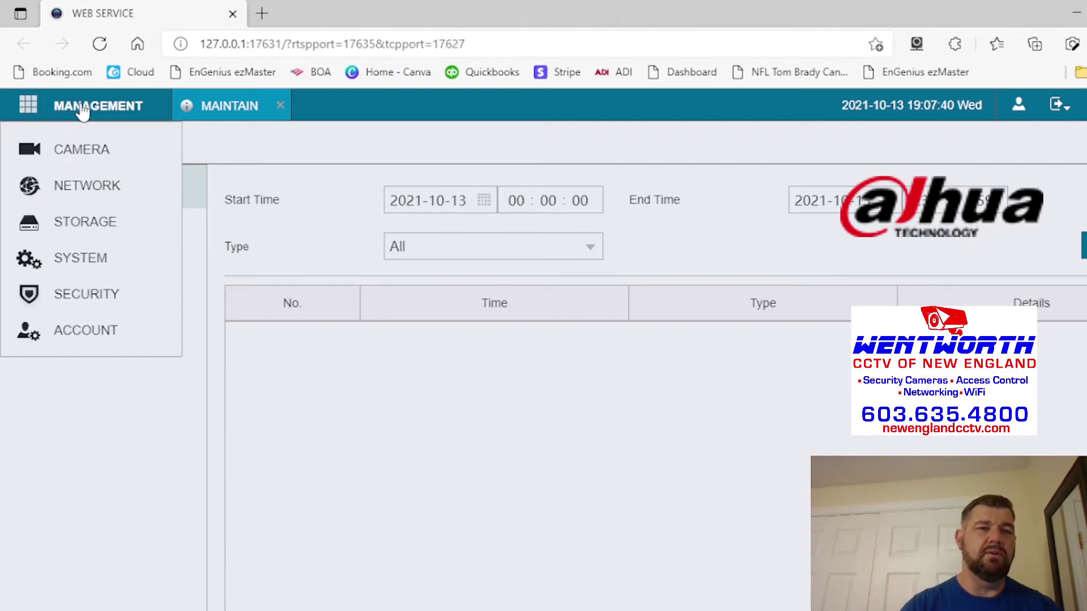
{"action": "left_click", "coordinate": [92, 221]}
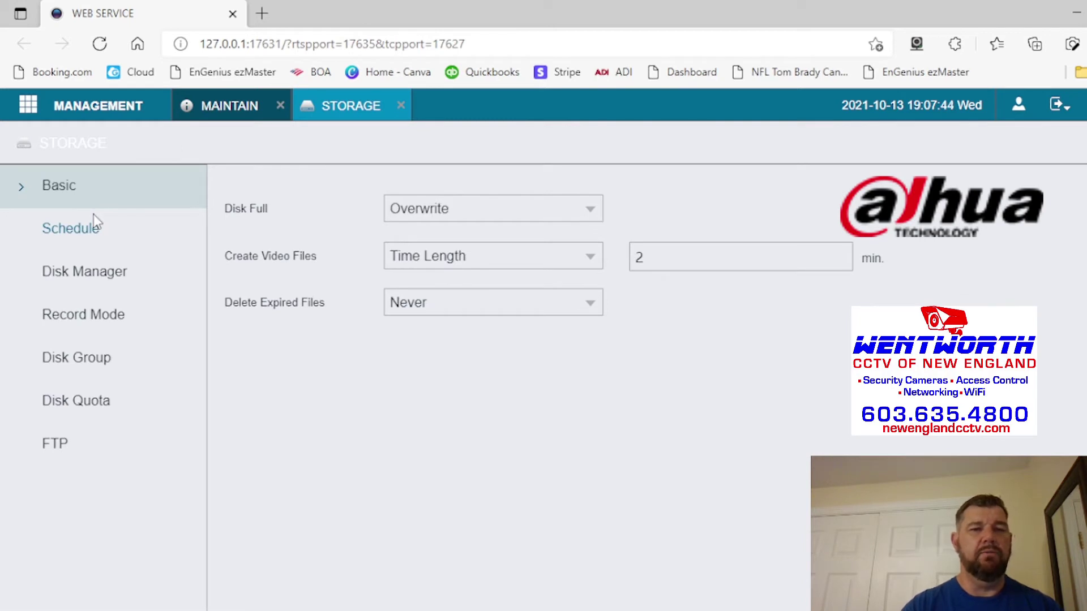
{"action": "left_click", "coordinate": [100, 268]}
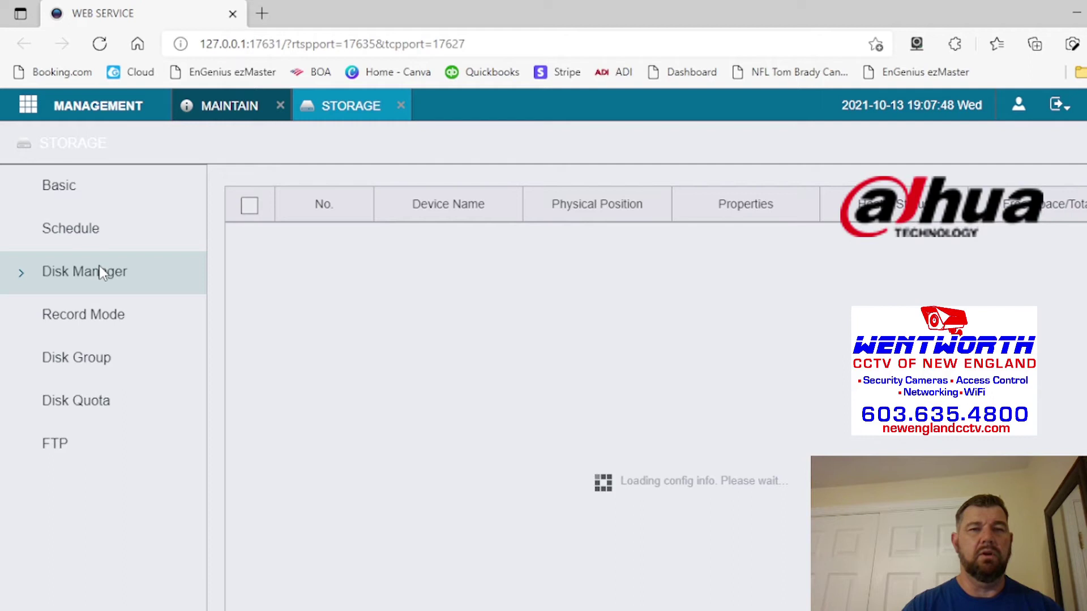
{"action": "left_click", "coordinate": [249, 238]}
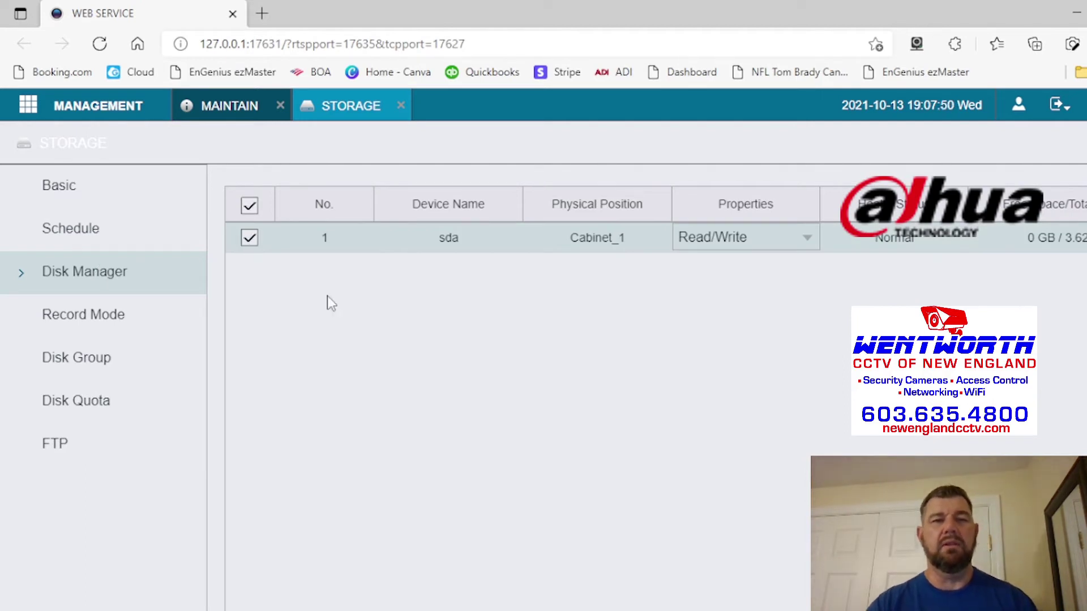
{"action": "scroll", "coordinate": [464, 379], "scroll_direction": "down", "scroll_amount": 4}
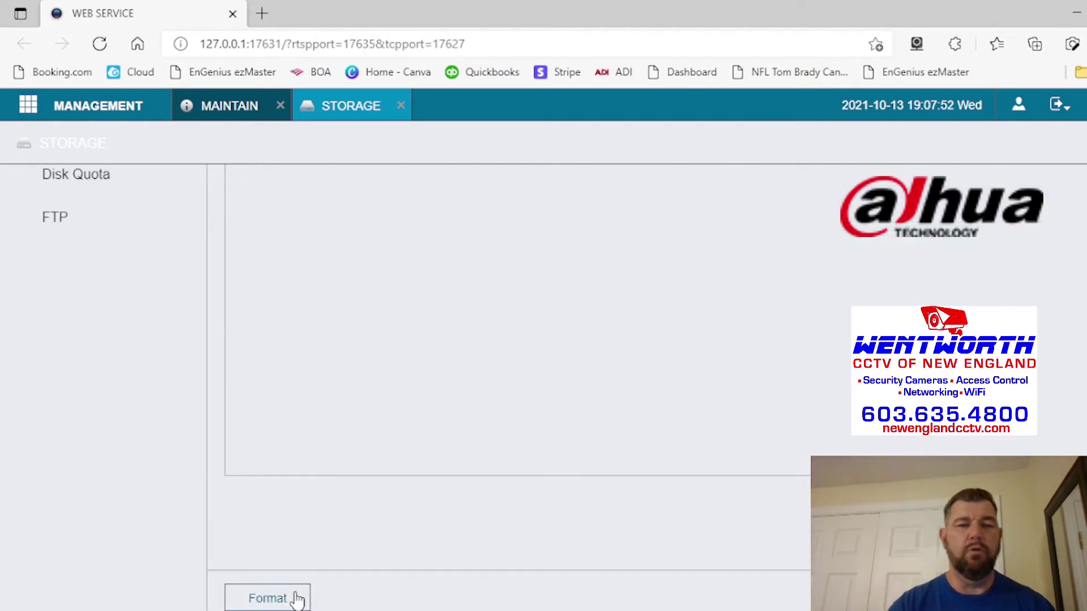
{"action": "scroll", "coordinate": [420, 399], "scroll_direction": "up", "scroll_amount": 4}
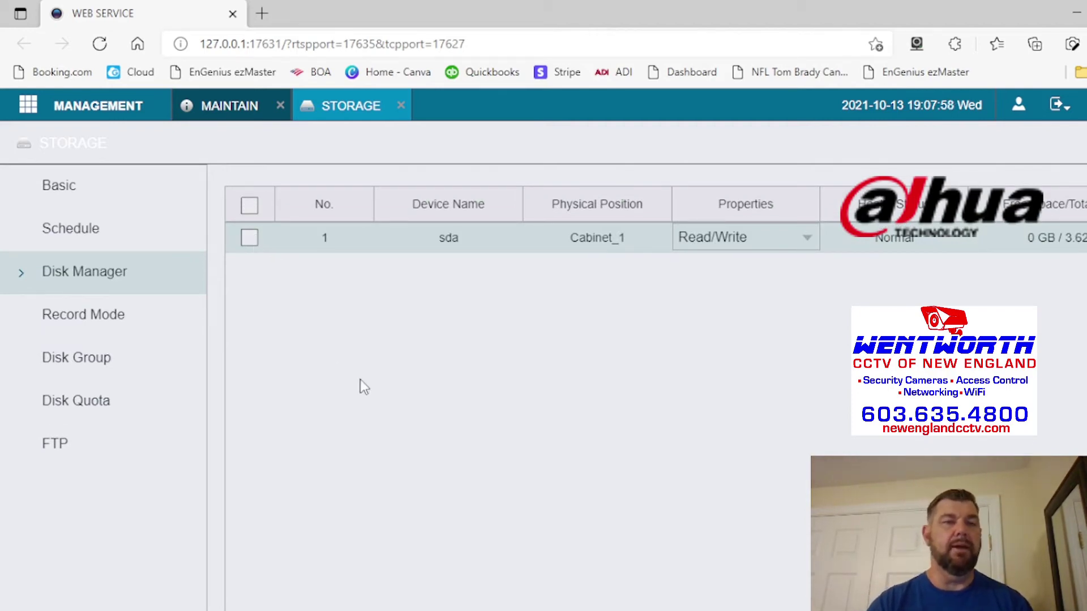
- View channel 1's Storage Schedule grid showing General recording 24 hours daily
{"action": "left_click", "coordinate": [97, 315]}
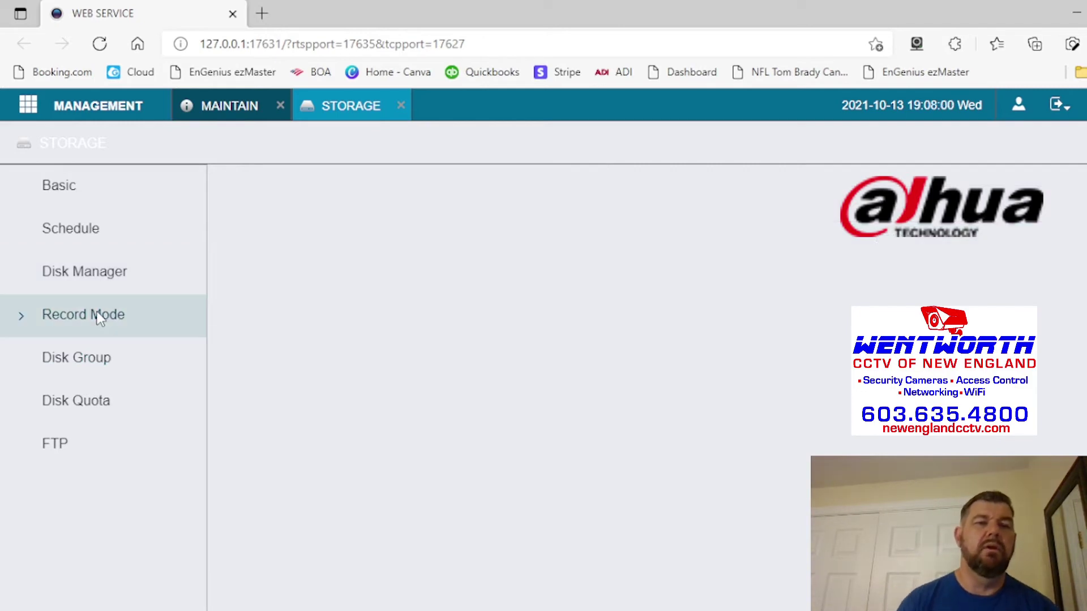
{"action": "left_click", "coordinate": [87, 230]}
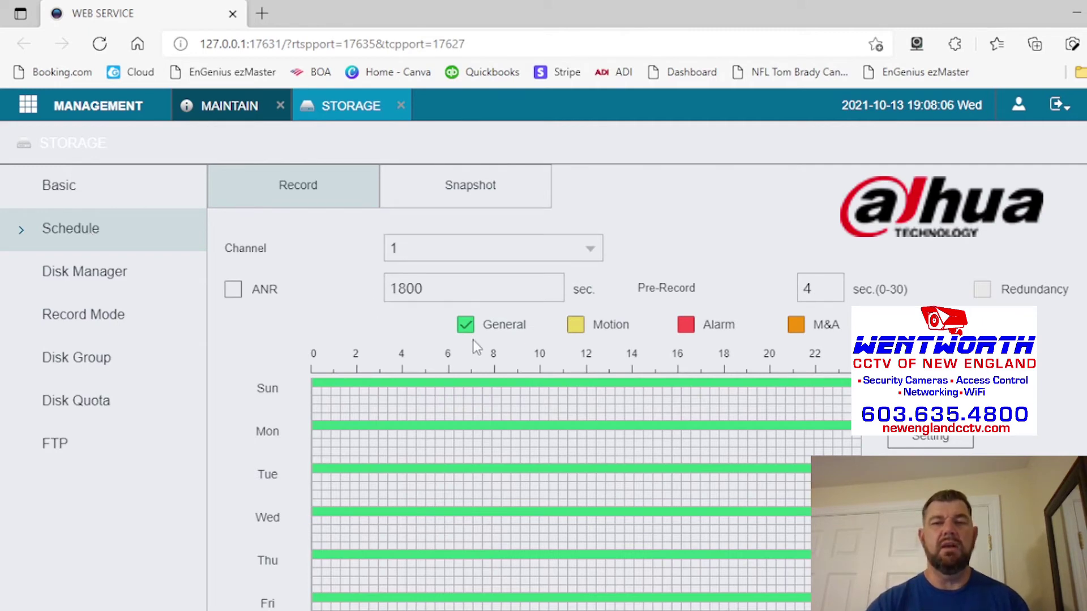
{"action": "scroll", "coordinate": [510, 408], "scroll_direction": "down", "scroll_amount": 1}
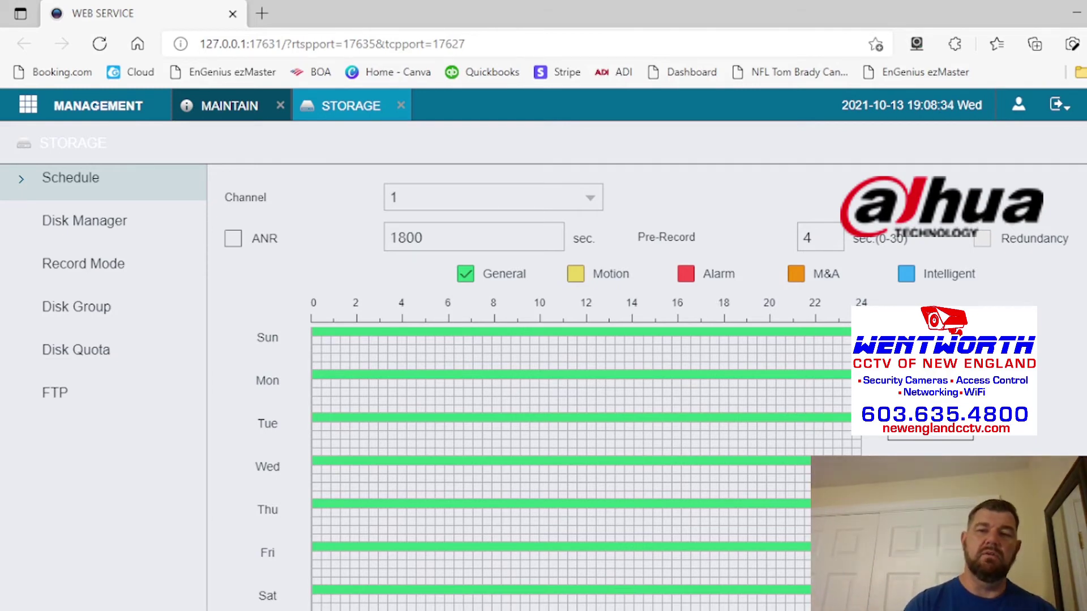
- Set channel 1's Period 1 to Motion recording for all days and save
{"action": "left_click", "coordinate": [906, 338]}
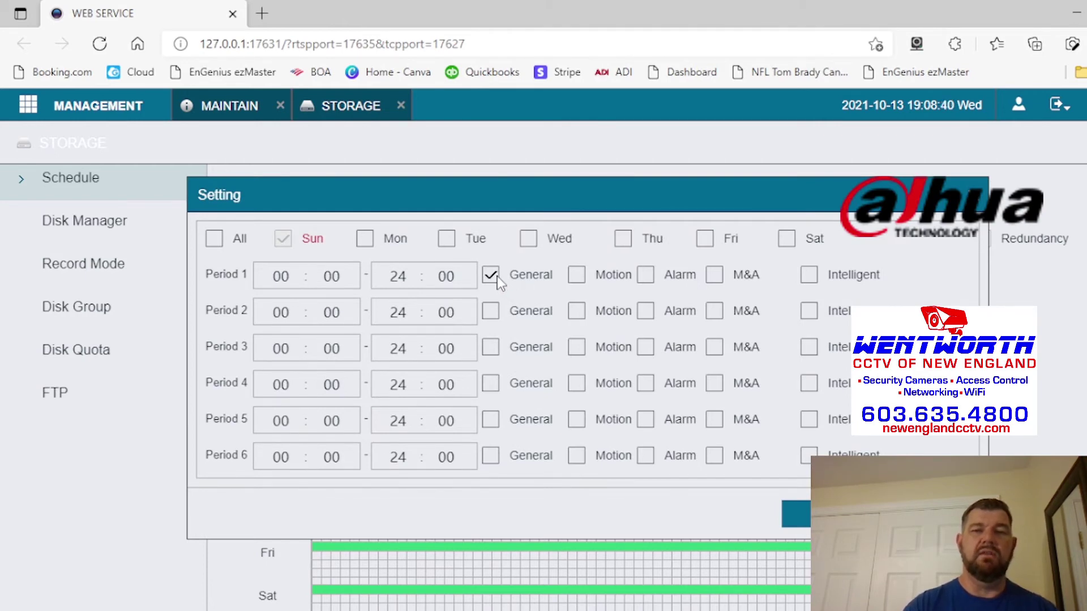
{"action": "left_click", "coordinate": [576, 275]}
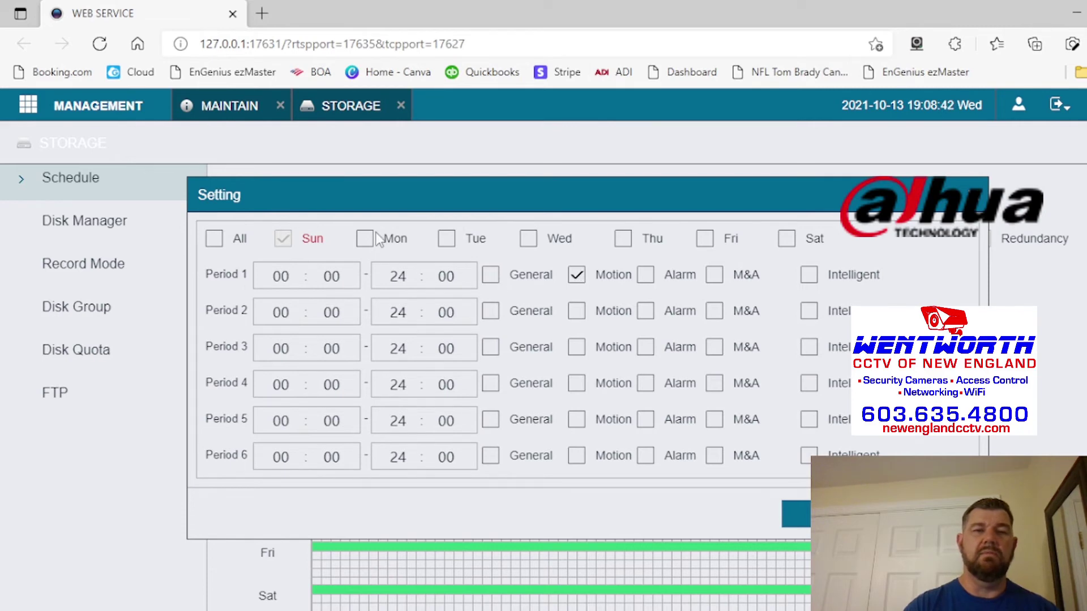
{"action": "left_click", "coordinate": [215, 239]}
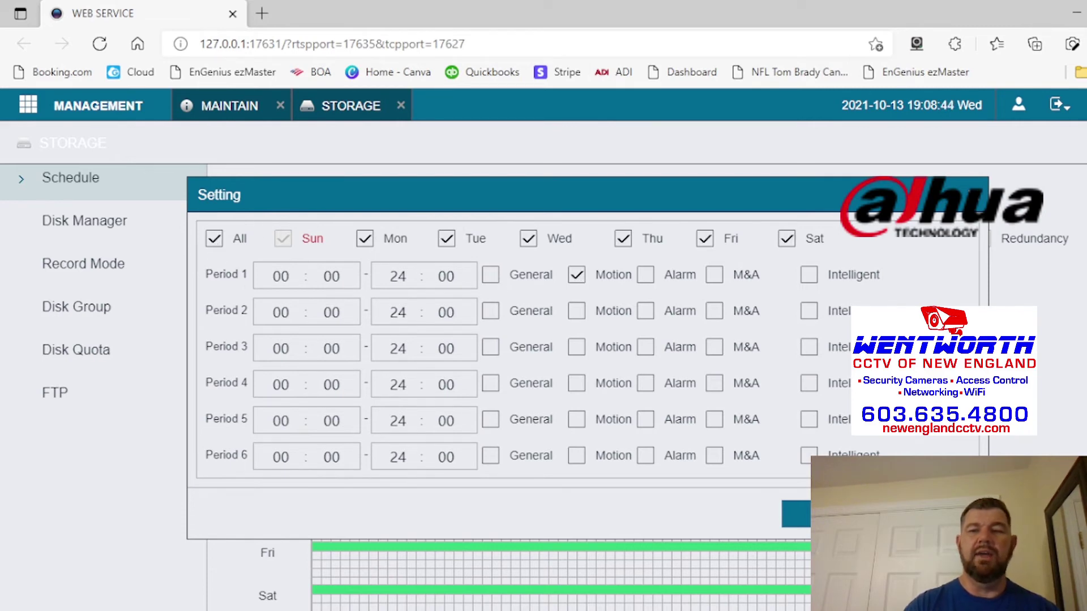
{"action": "left_click", "coordinate": [795, 514]}
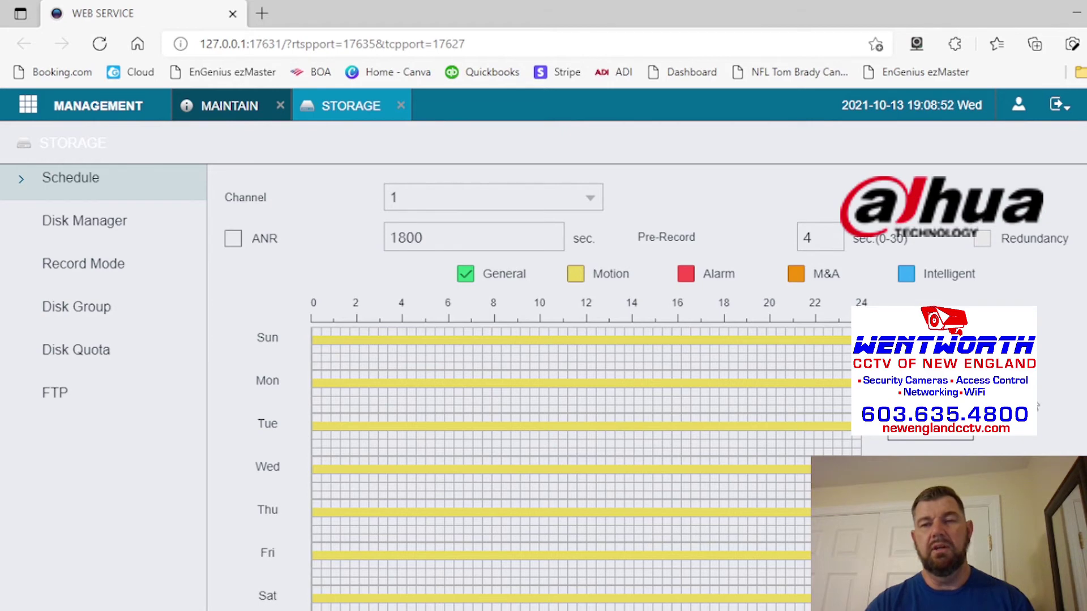
- Reapply channel 1's Period 1 schedule to all days with General recording and confirm
{"action": "scroll", "coordinate": [1039, 405], "scroll_direction": "down", "scroll_amount": 3}
{"action": "scroll", "coordinate": [1007, 246], "scroll_direction": "up", "scroll_amount": 4}
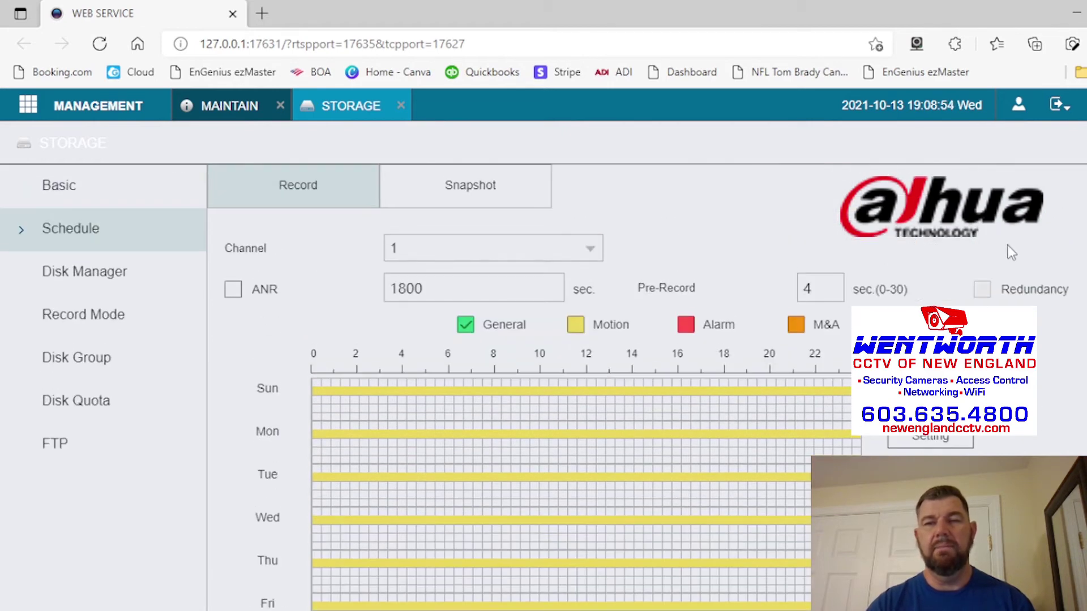
{"action": "left_click", "coordinate": [930, 396]}
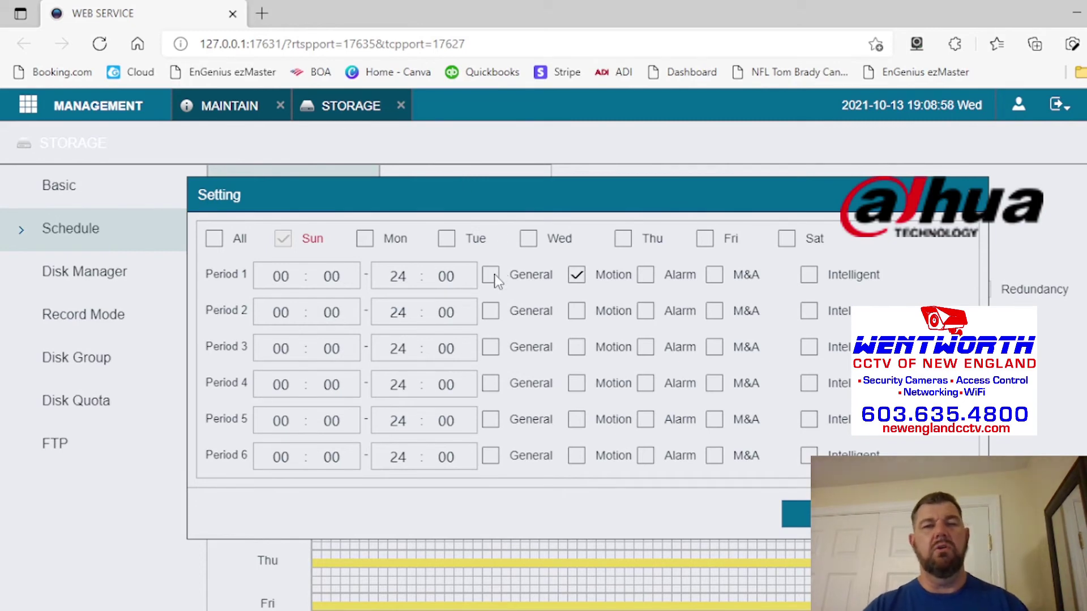
{"action": "left_click", "coordinate": [214, 240]}
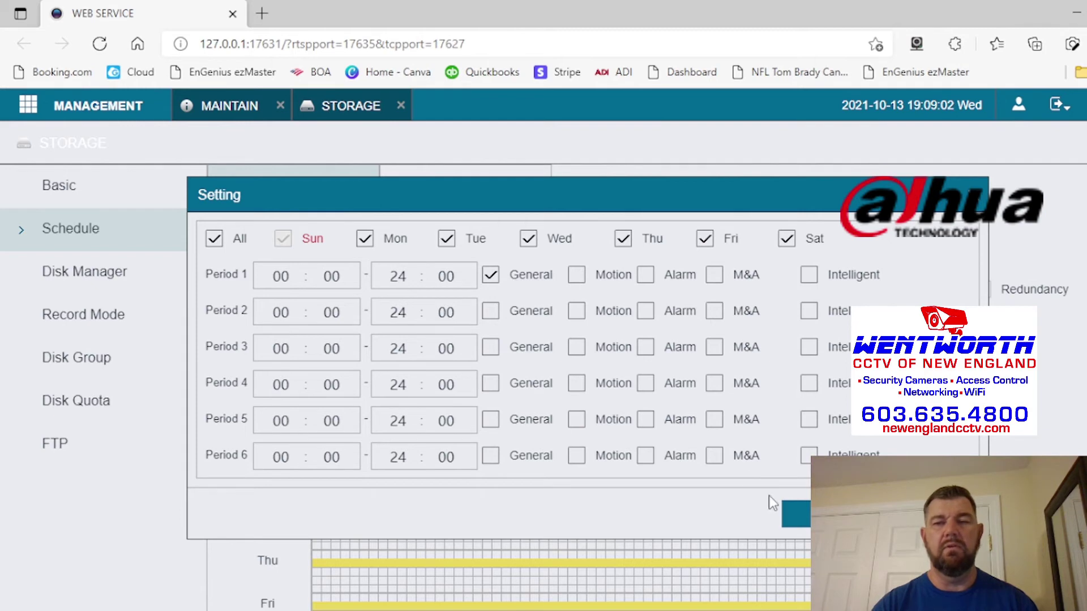
{"action": "left_click", "coordinate": [798, 514]}
{"action": "scroll", "coordinate": [798, 514], "scroll_direction": "down", "scroll_amount": 2}
{"action": "scroll", "coordinate": [586, 368], "scroll_direction": "down", "scroll_amount": 2}
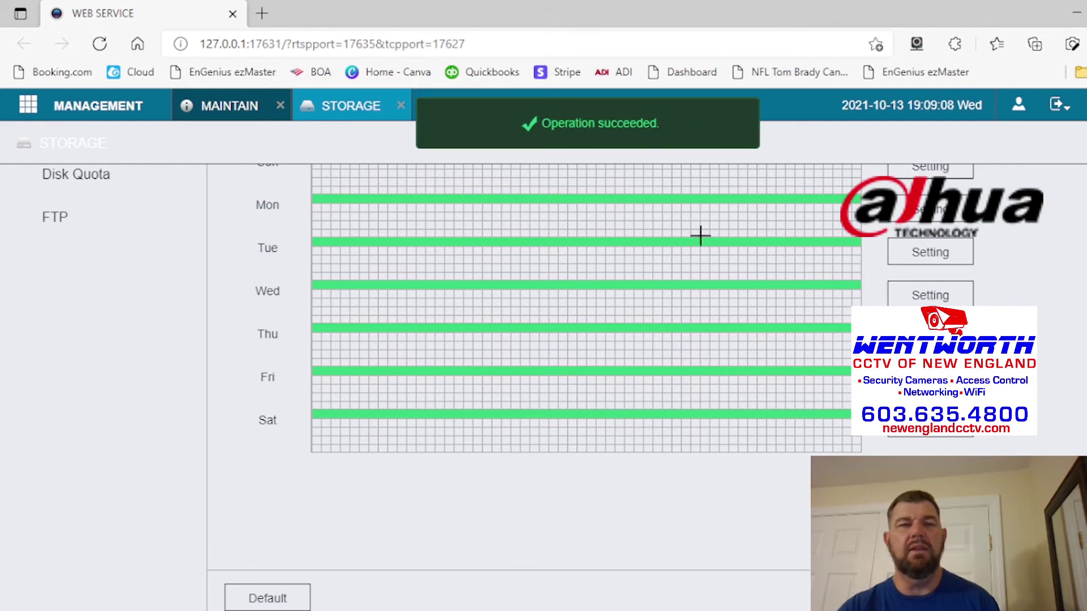
{"action": "left_click", "coordinate": [74, 113]}
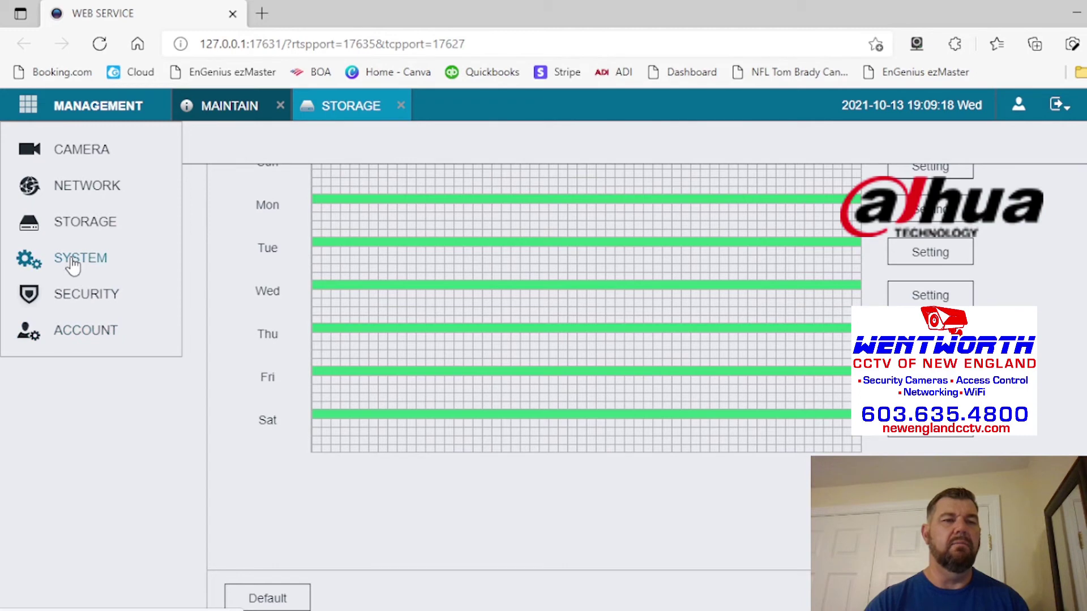
{"action": "left_click", "coordinate": [83, 295]}
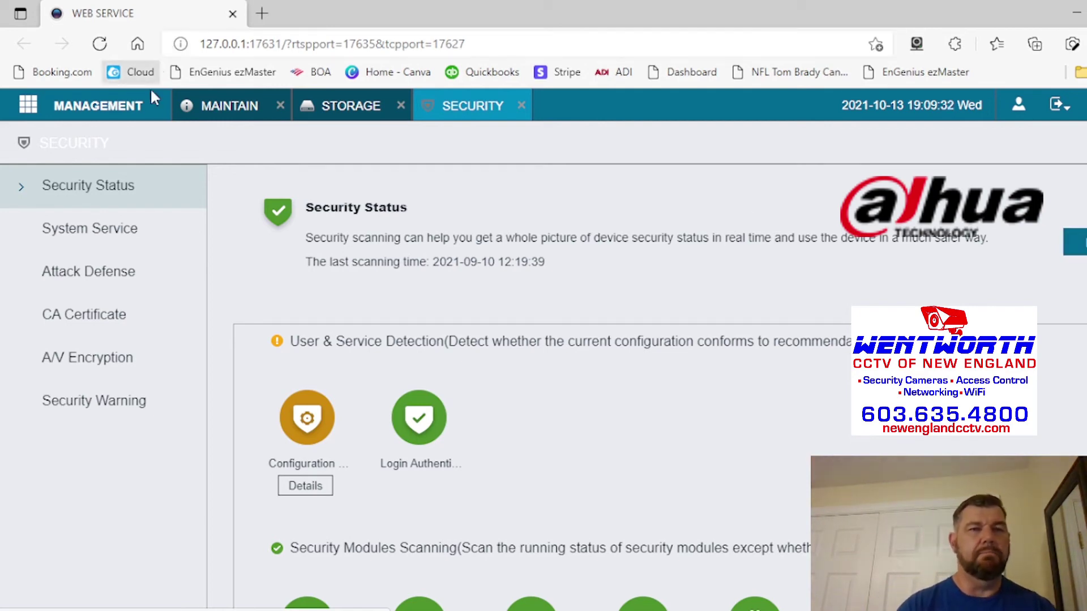
{"action": "left_click", "coordinate": [109, 109]}
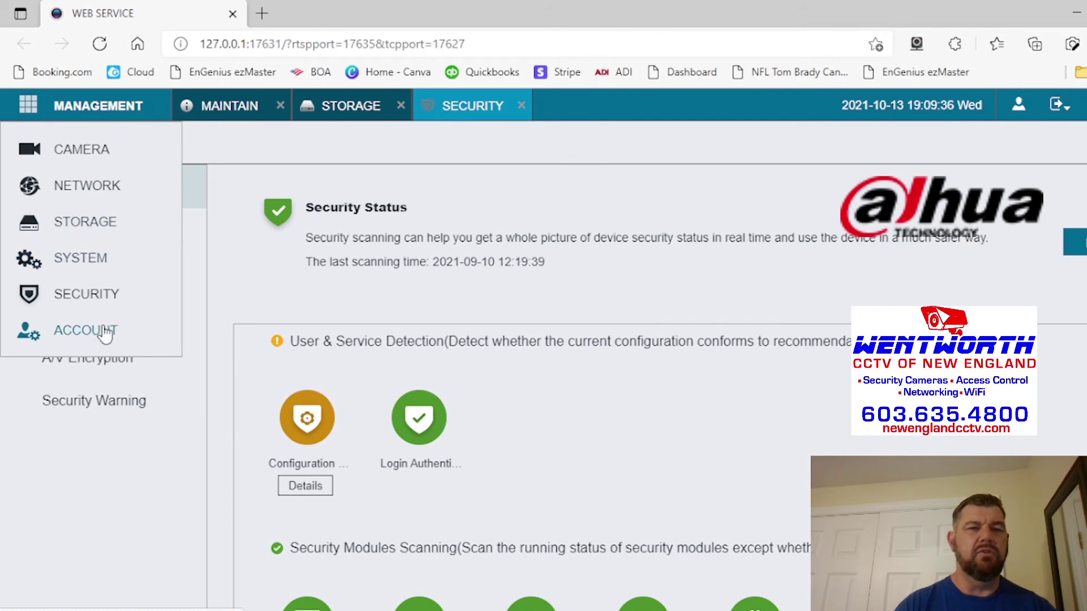
- In System Date&Time settings, sync the NVR clock with the PC
{"action": "left_click", "coordinate": [97, 259]}
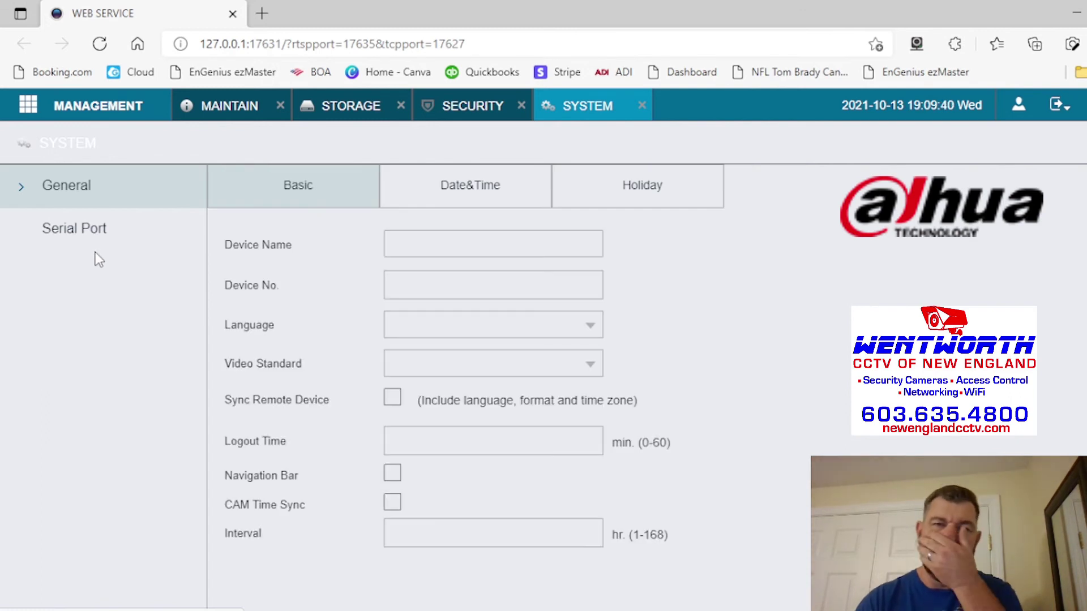
{"action": "left_click", "coordinate": [466, 191]}
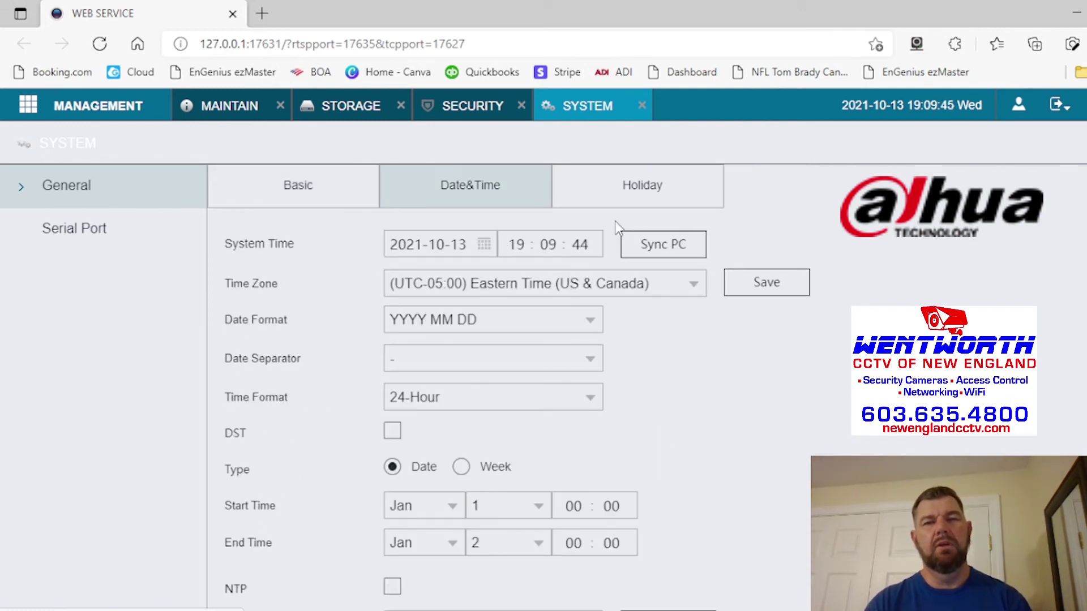
{"action": "left_click", "coordinate": [649, 249]}
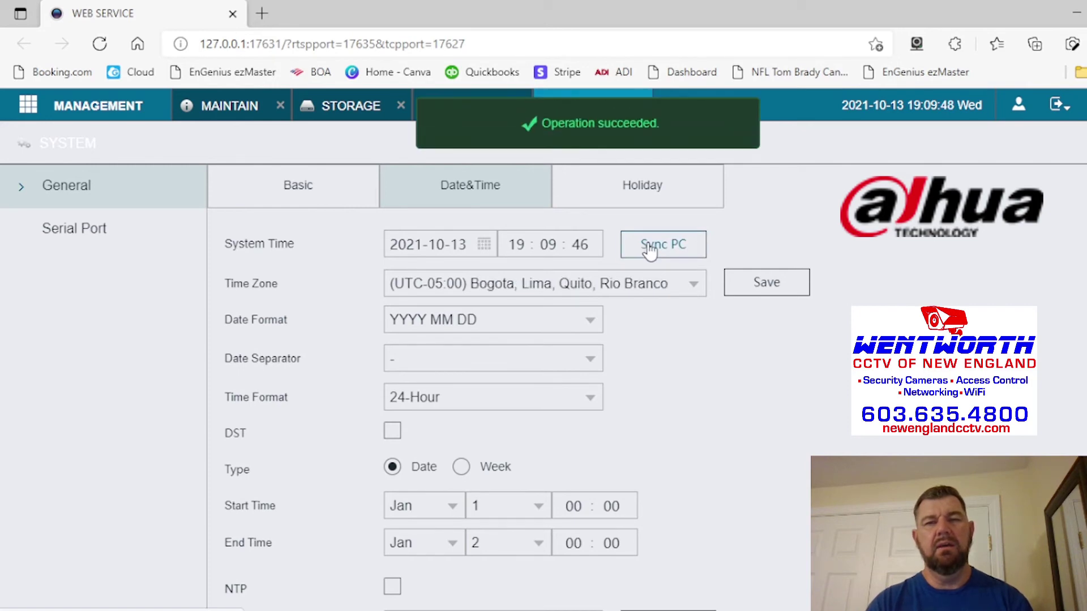
- Set the time zone to Eastern Time (US & Canada), UTC-05:00
{"action": "left_click", "coordinate": [648, 285]}
{"action": "scroll", "coordinate": [616, 435], "scroll_direction": "down", "scroll_amount": 6}
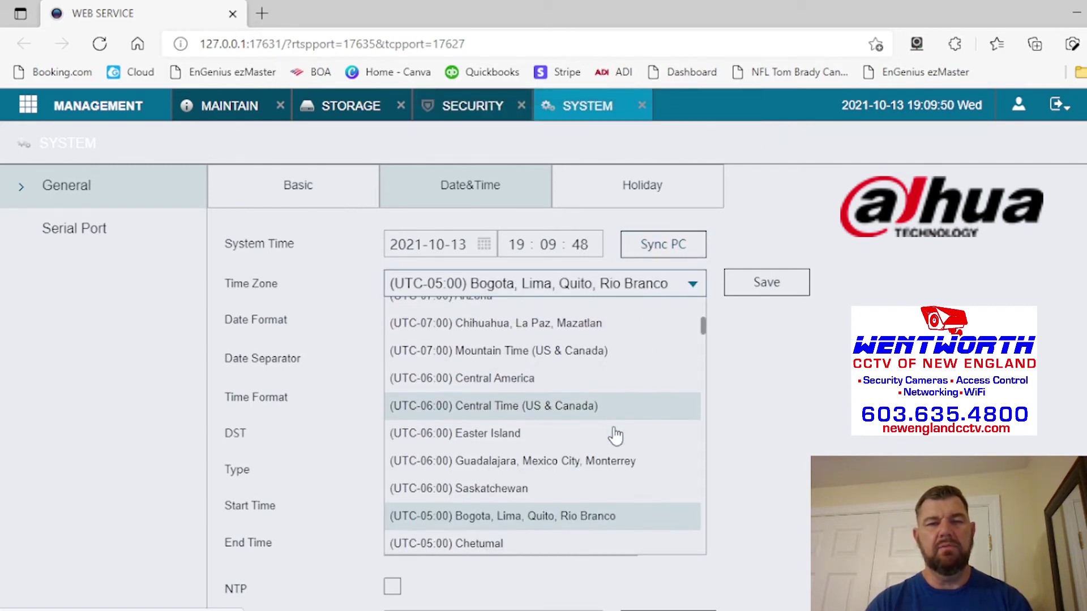
{"action": "left_click", "coordinate": [592, 433]}
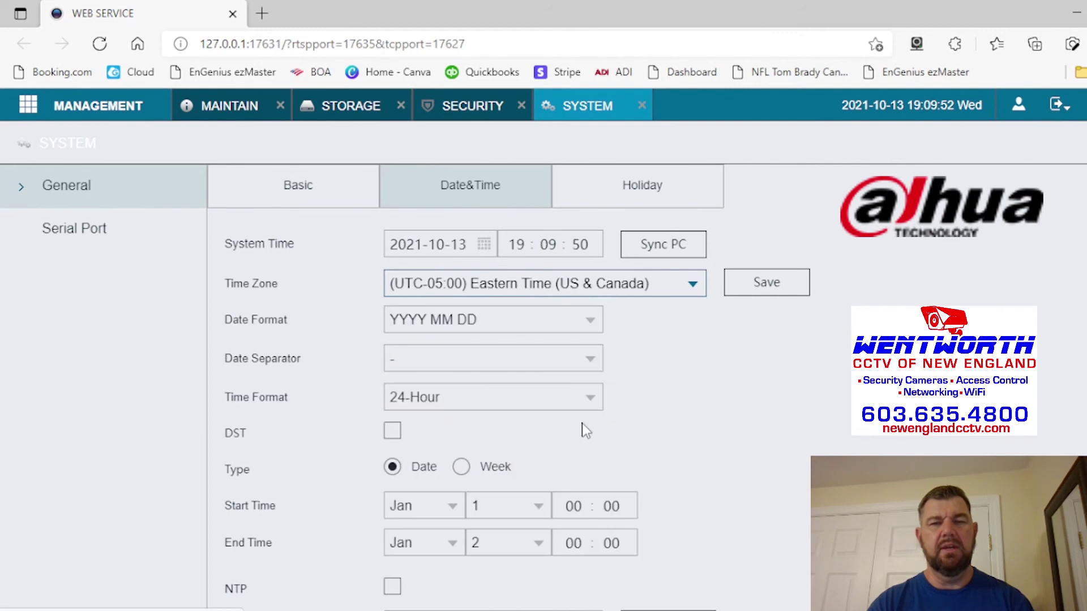
{"action": "scroll", "coordinate": [589, 430], "scroll_direction": "down", "scroll_amount": 3}
{"action": "scroll", "coordinate": [589, 431], "scroll_direction": "up", "scroll_amount": 3}
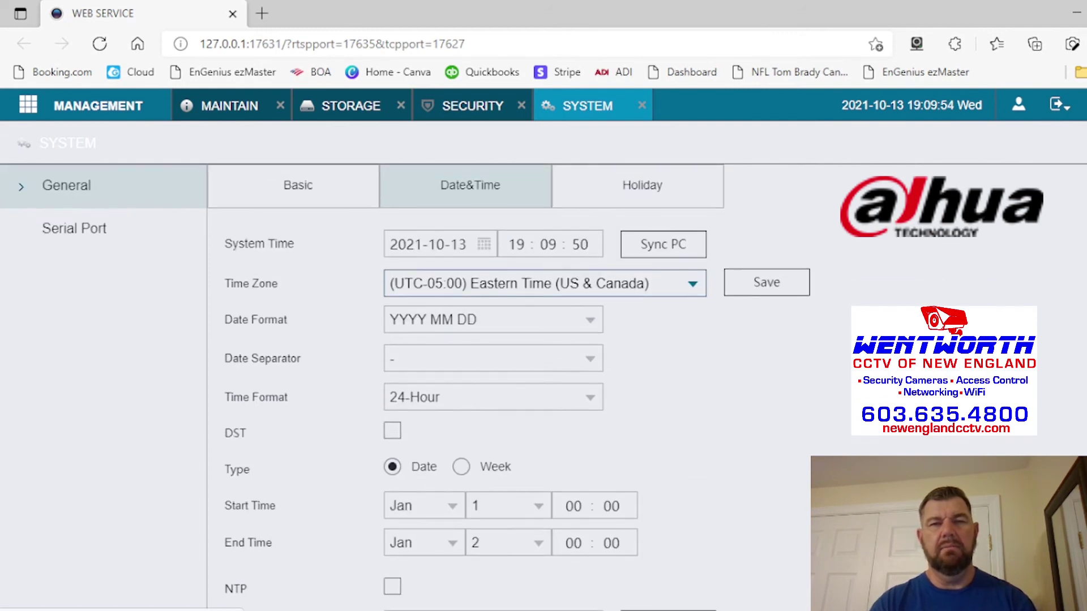
{"action": "scroll", "coordinate": [510, 385], "scroll_direction": "down", "scroll_amount": 4}
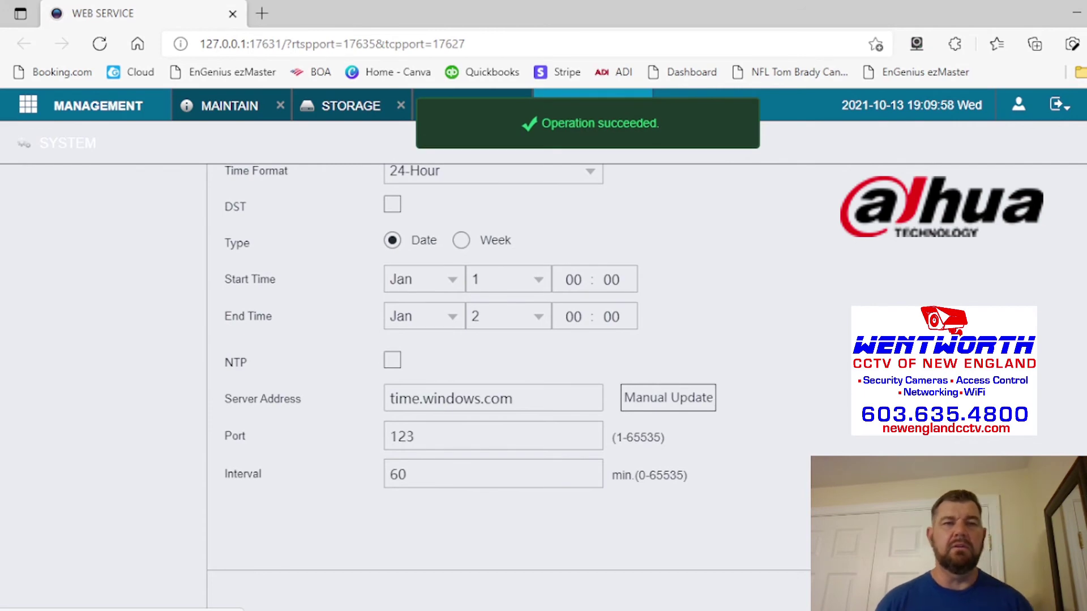
{"action": "scroll", "coordinate": [337, 211], "scroll_direction": "up", "scroll_amount": 4}
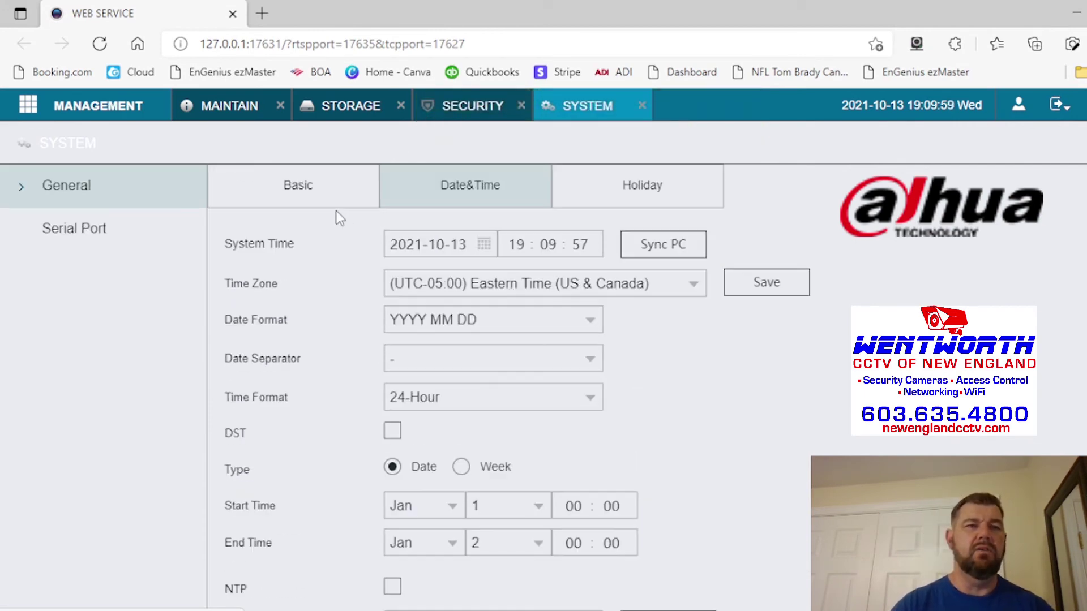
{"action": "left_click", "coordinate": [34, 108]}
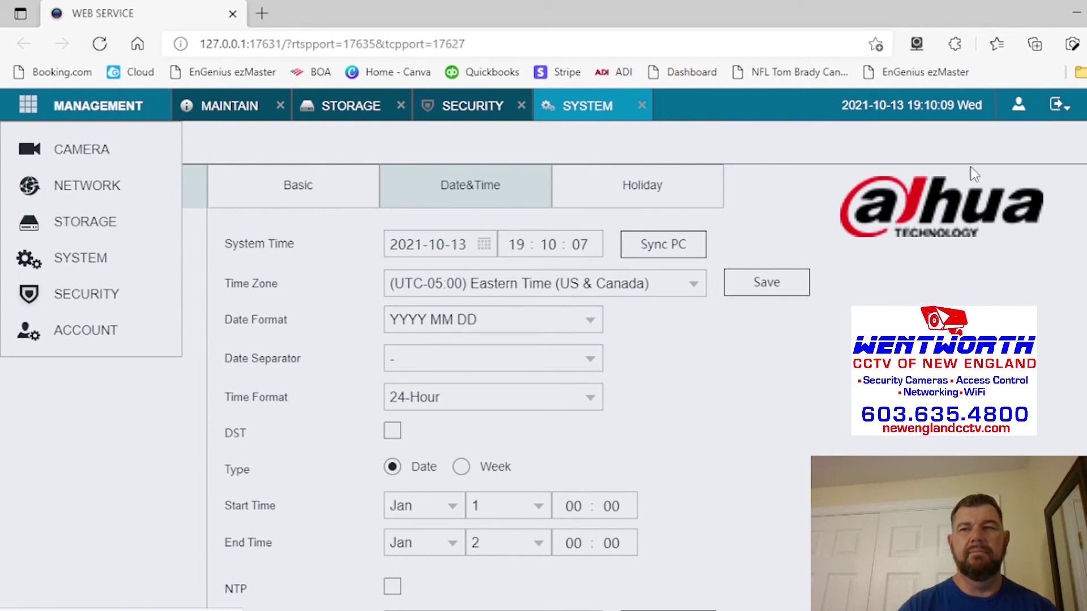
- Check the device's QR codes, close that window, and expand the management section list
{"action": "left_click", "coordinate": [1059, 150]}
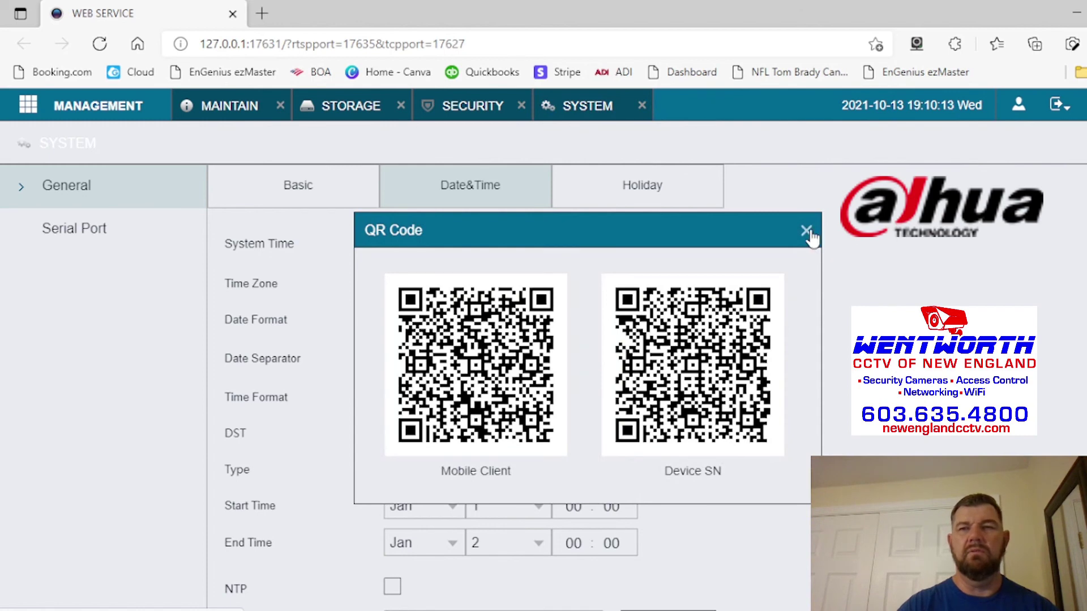
{"action": "left_click", "coordinate": [806, 230]}
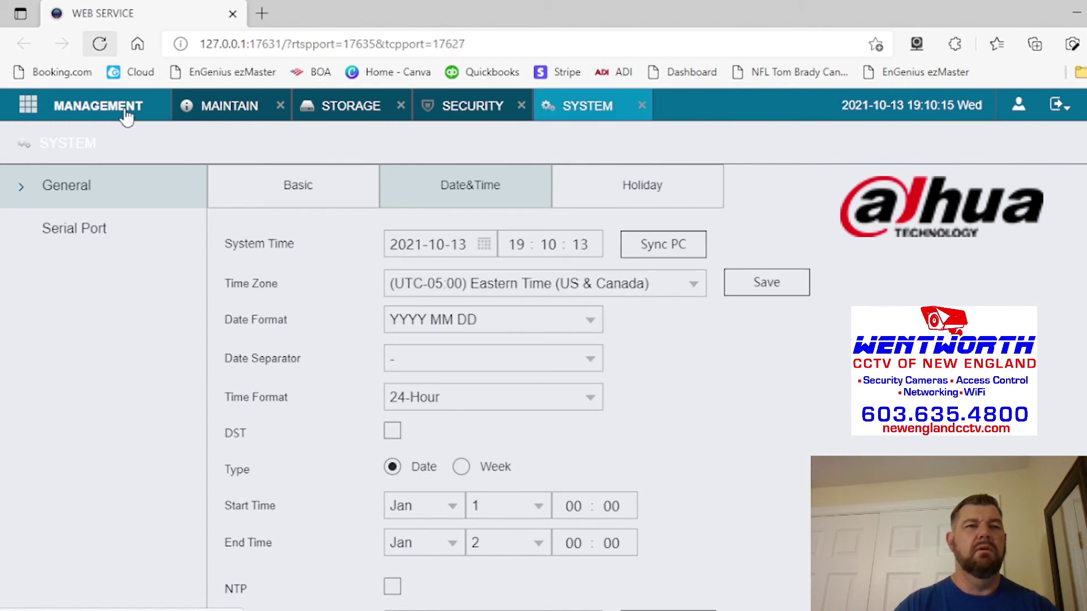
{"action": "left_click", "coordinate": [54, 112]}
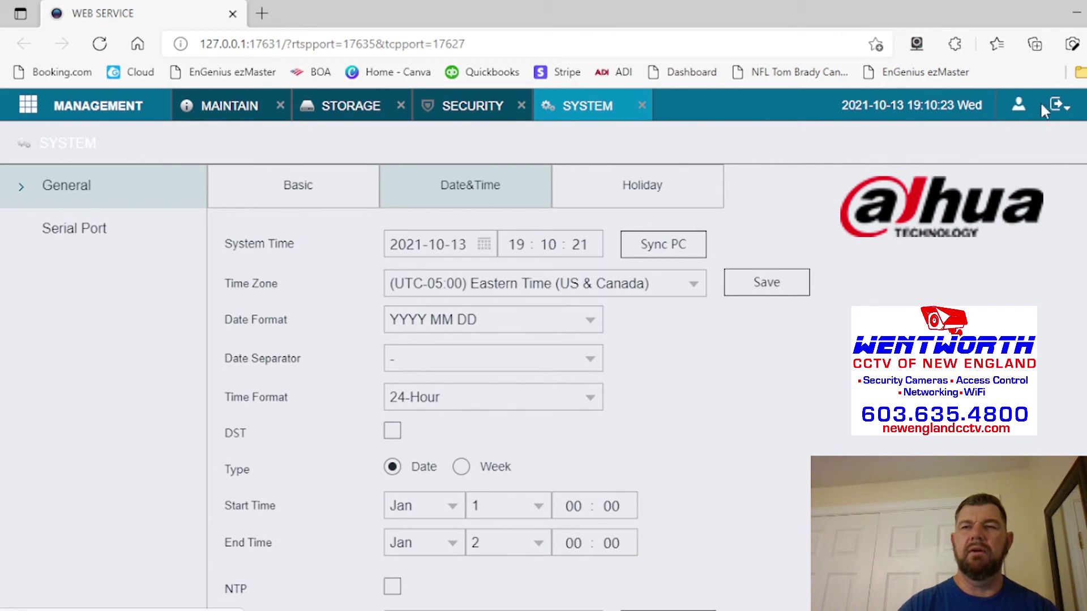
- Choose Logout from the top-right power menu and confirm with OK
{"action": "left_click", "coordinate": [1057, 106]}
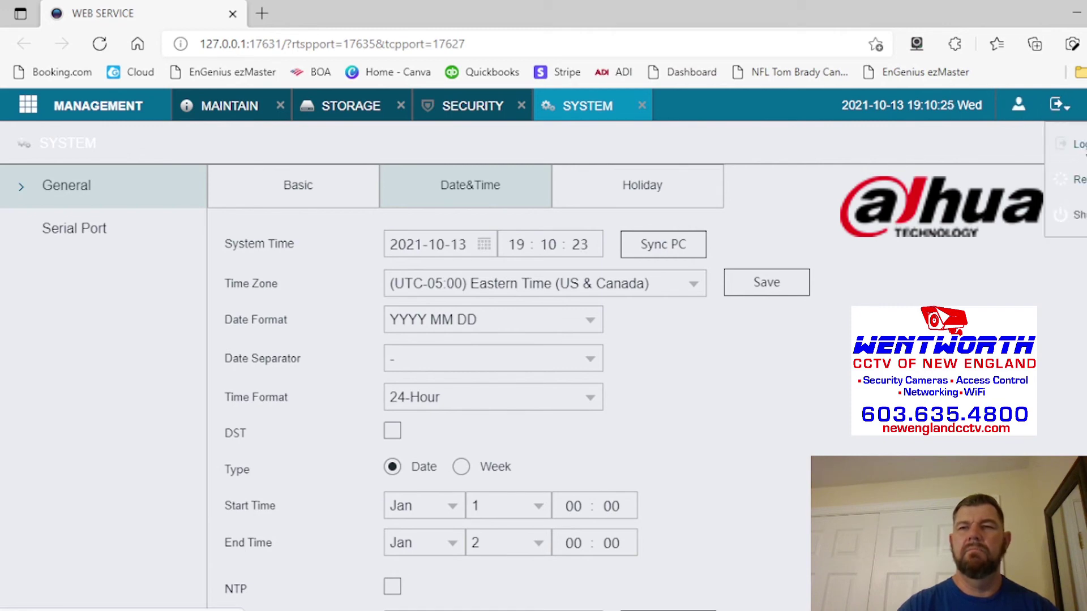
{"action": "left_click", "coordinate": [1075, 144]}
{"action": "left_click", "coordinate": [547, 463]}
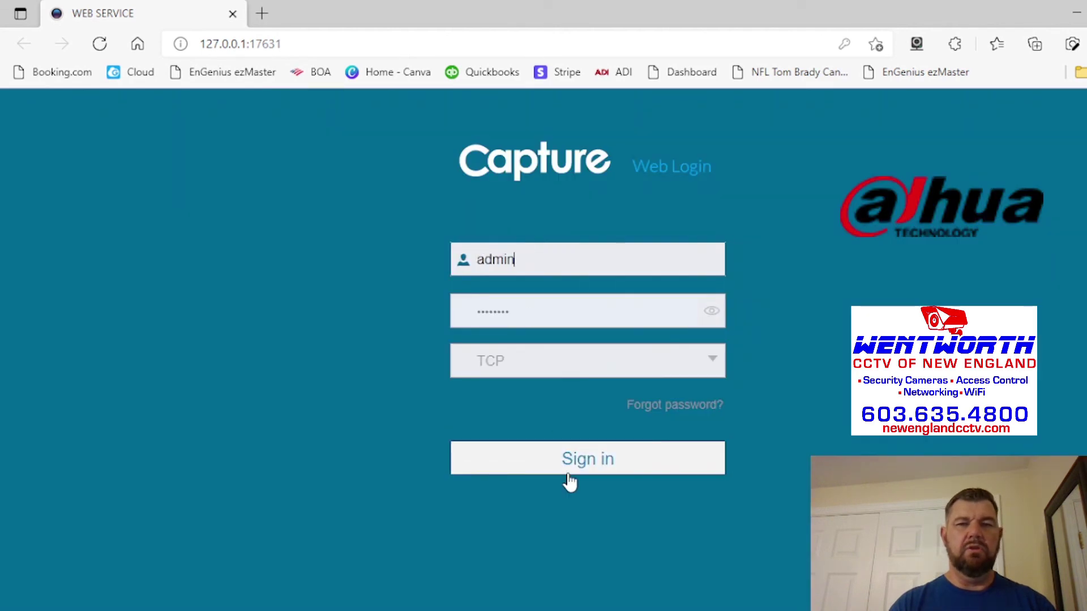
- Sign in with the prefilled credentials and open the LIVE tile's four-window grid
{"action": "left_click", "coordinate": [583, 465]}
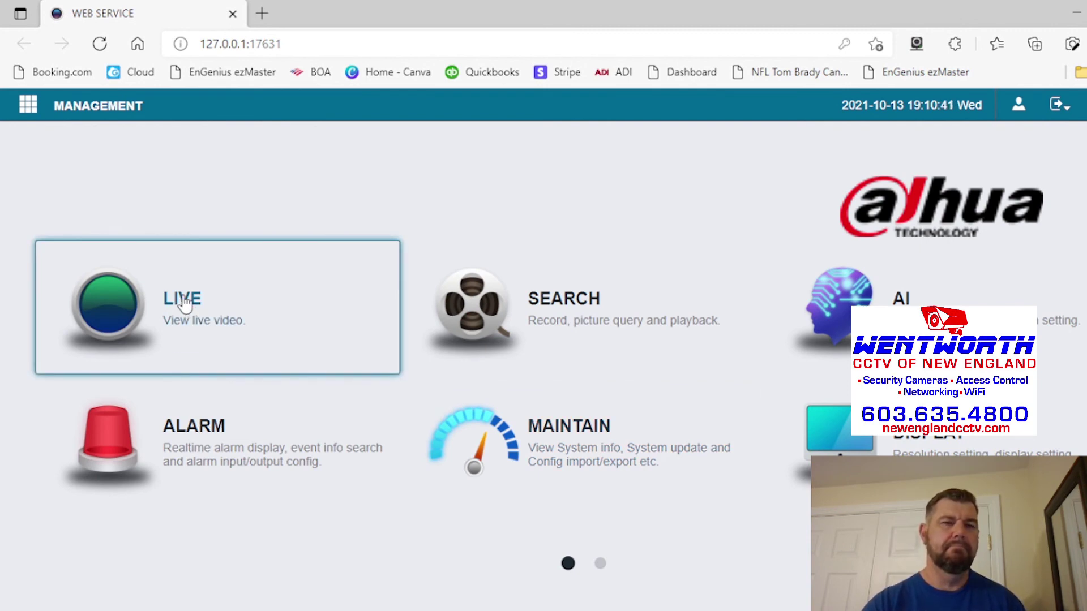
{"action": "left_click", "coordinate": [184, 303]}
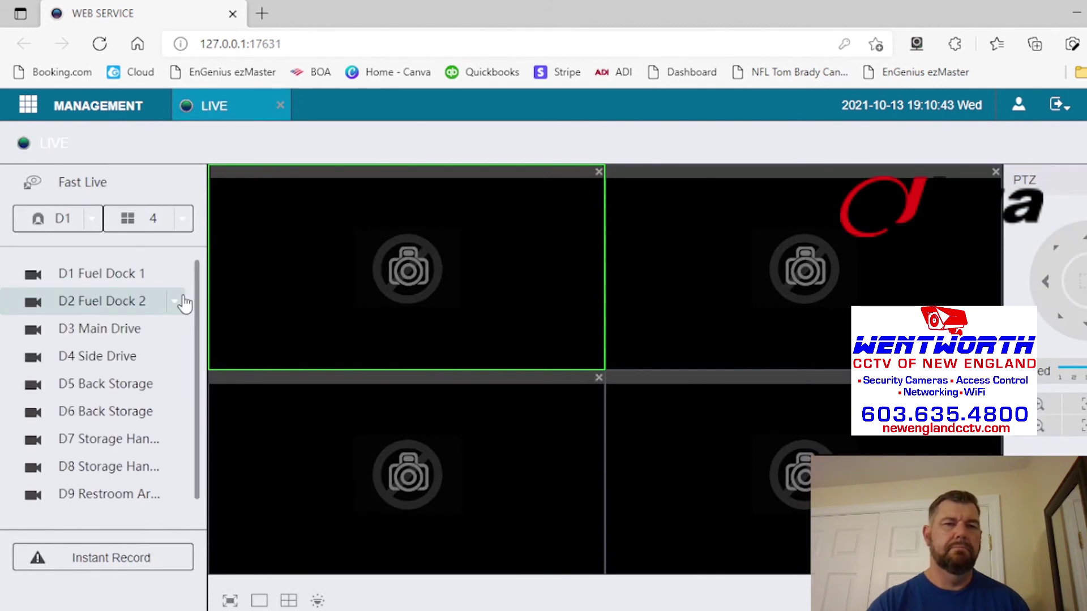
- Play D1 Fuel Dock 1 in the first pane and enlarge it to fill the video area
{"action": "double_click", "coordinate": [125, 276]}
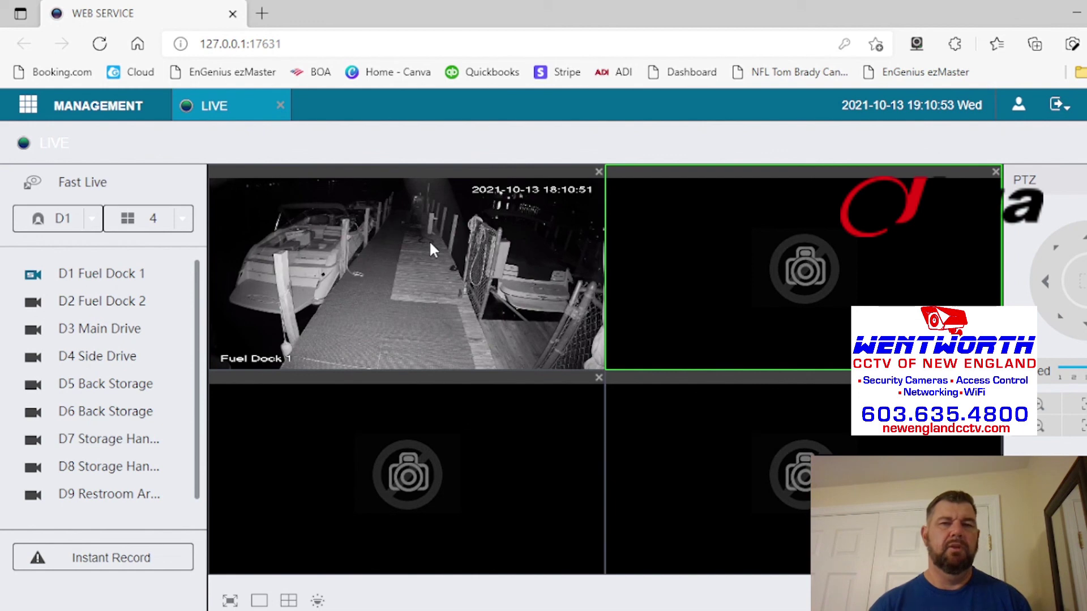
{"action": "double_click", "coordinate": [429, 240]}
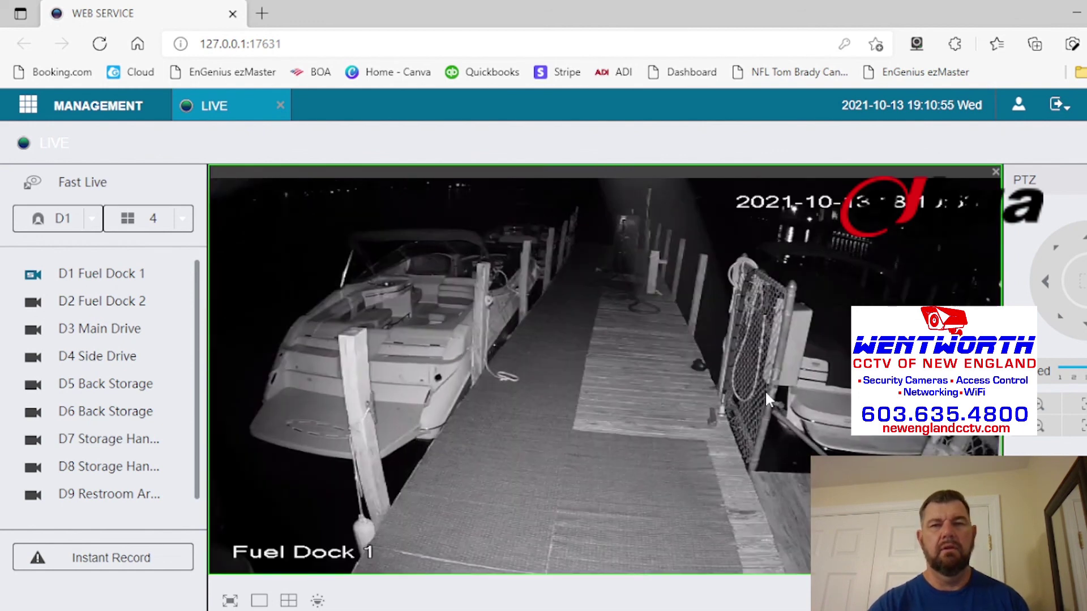